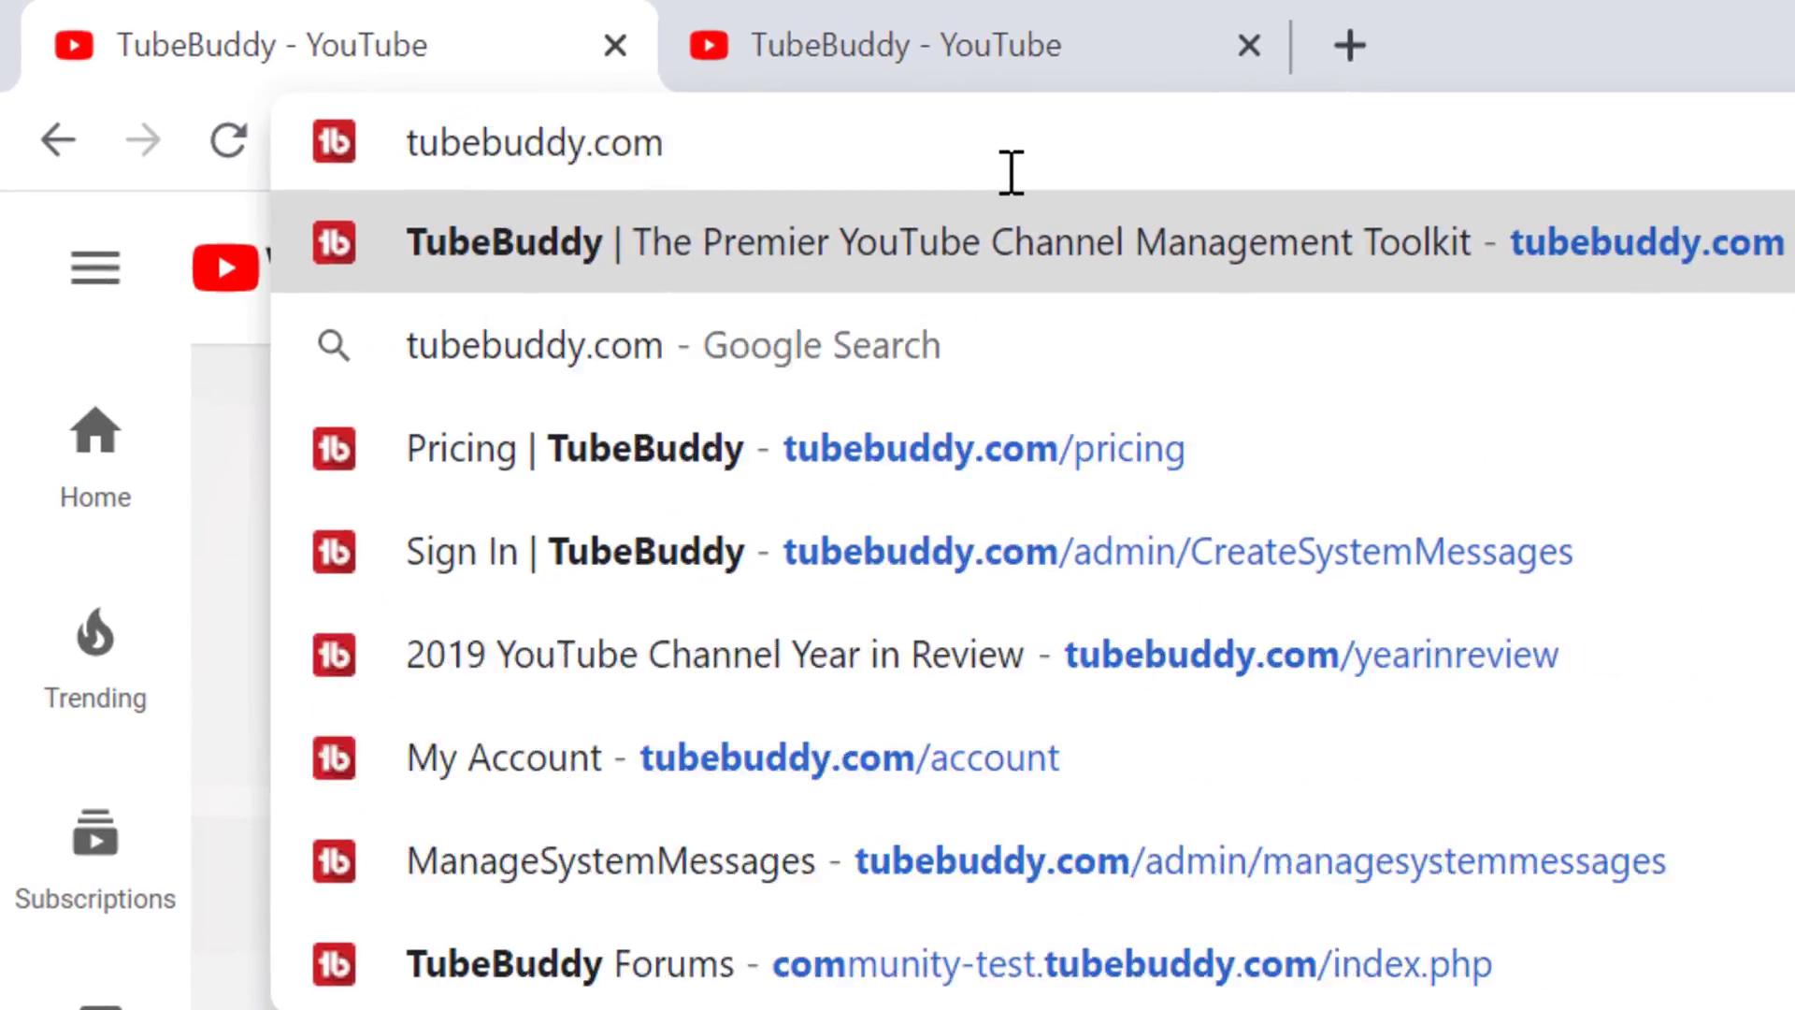
Load the TubeBuddy account page, open AB Tests, and expand Website Tools in the extension menu.
{"action": "key", "text": "Return"}
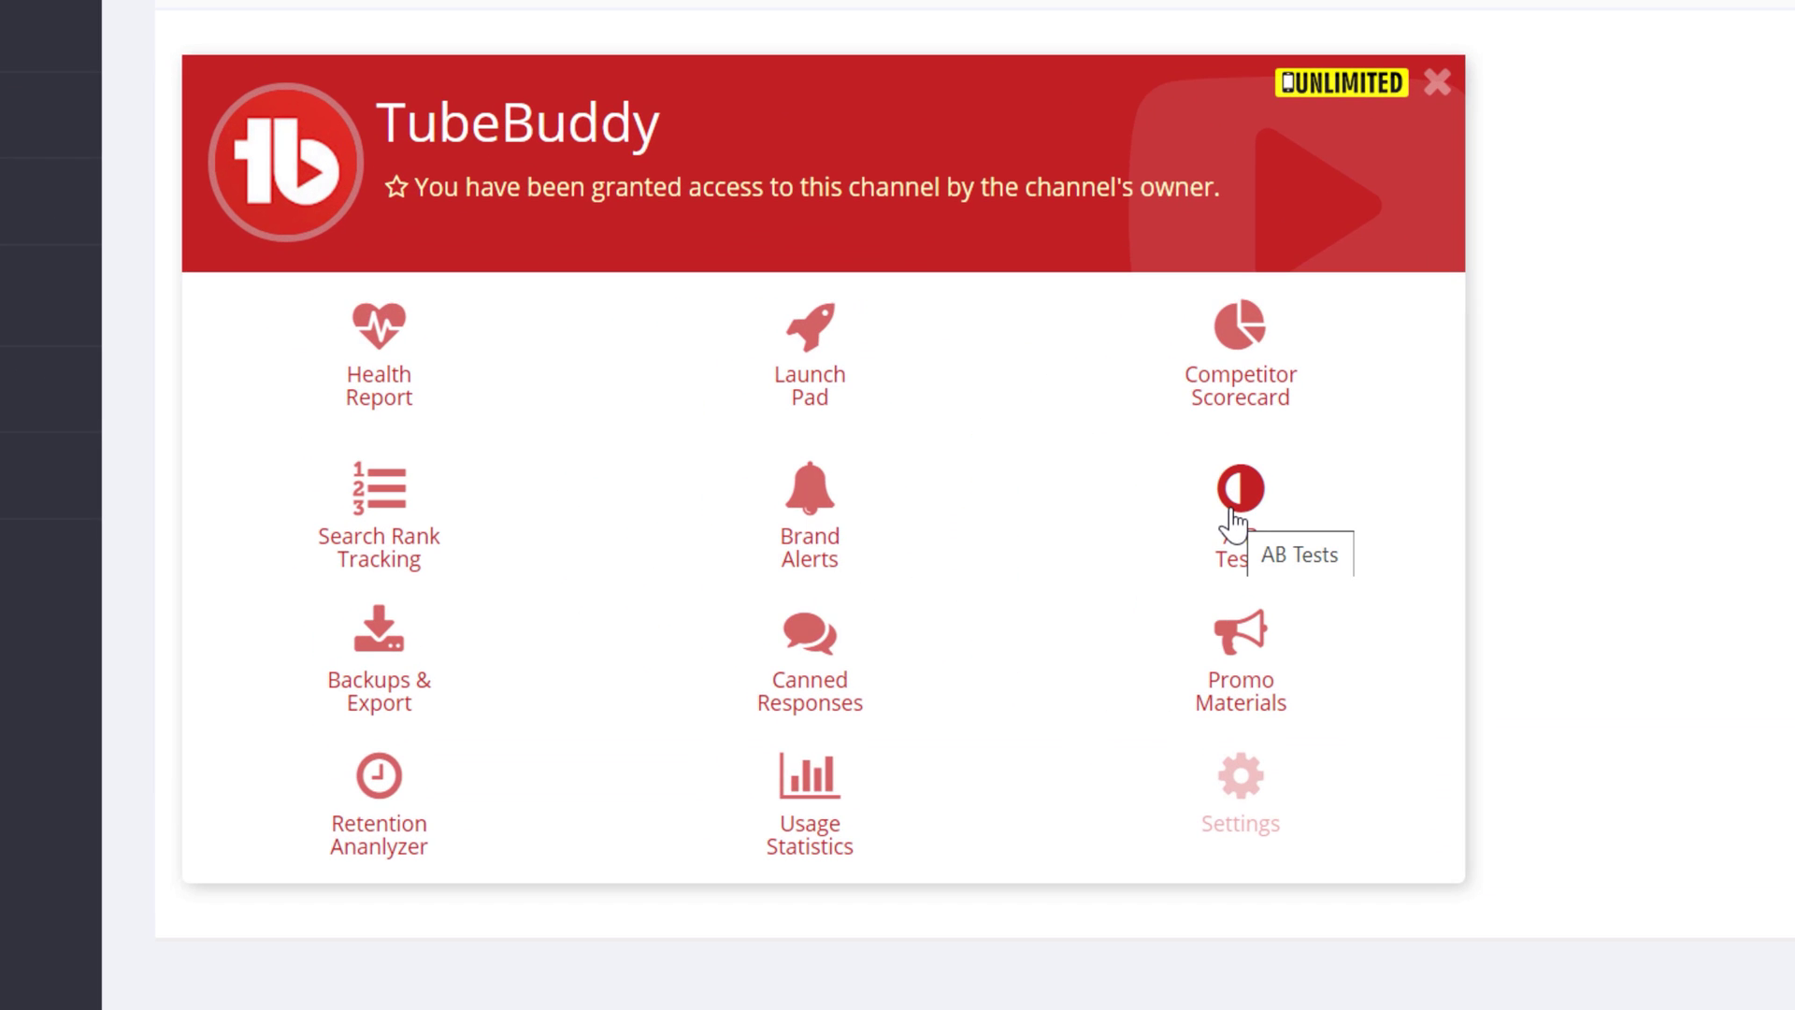
{"action": "left_click", "coordinate": [791, 405]}
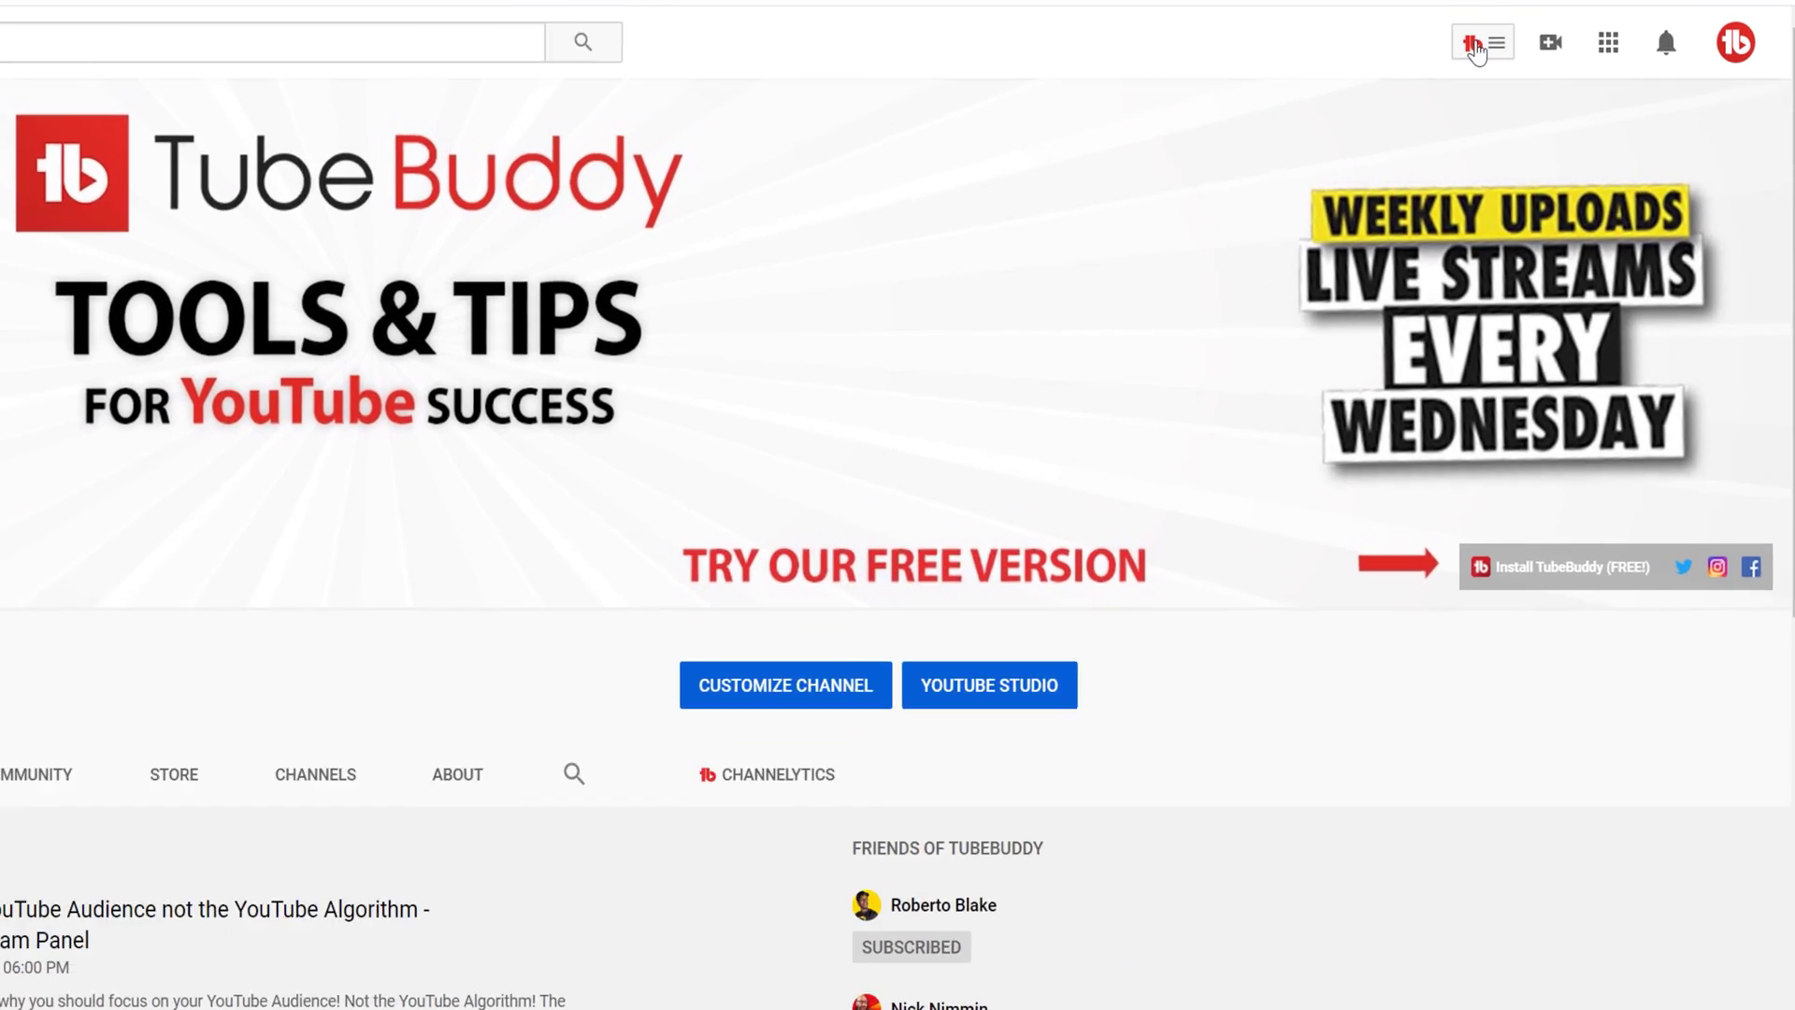
{"action": "left_click", "coordinate": [1476, 47]}
{"action": "left_click", "coordinate": [1526, 693]}
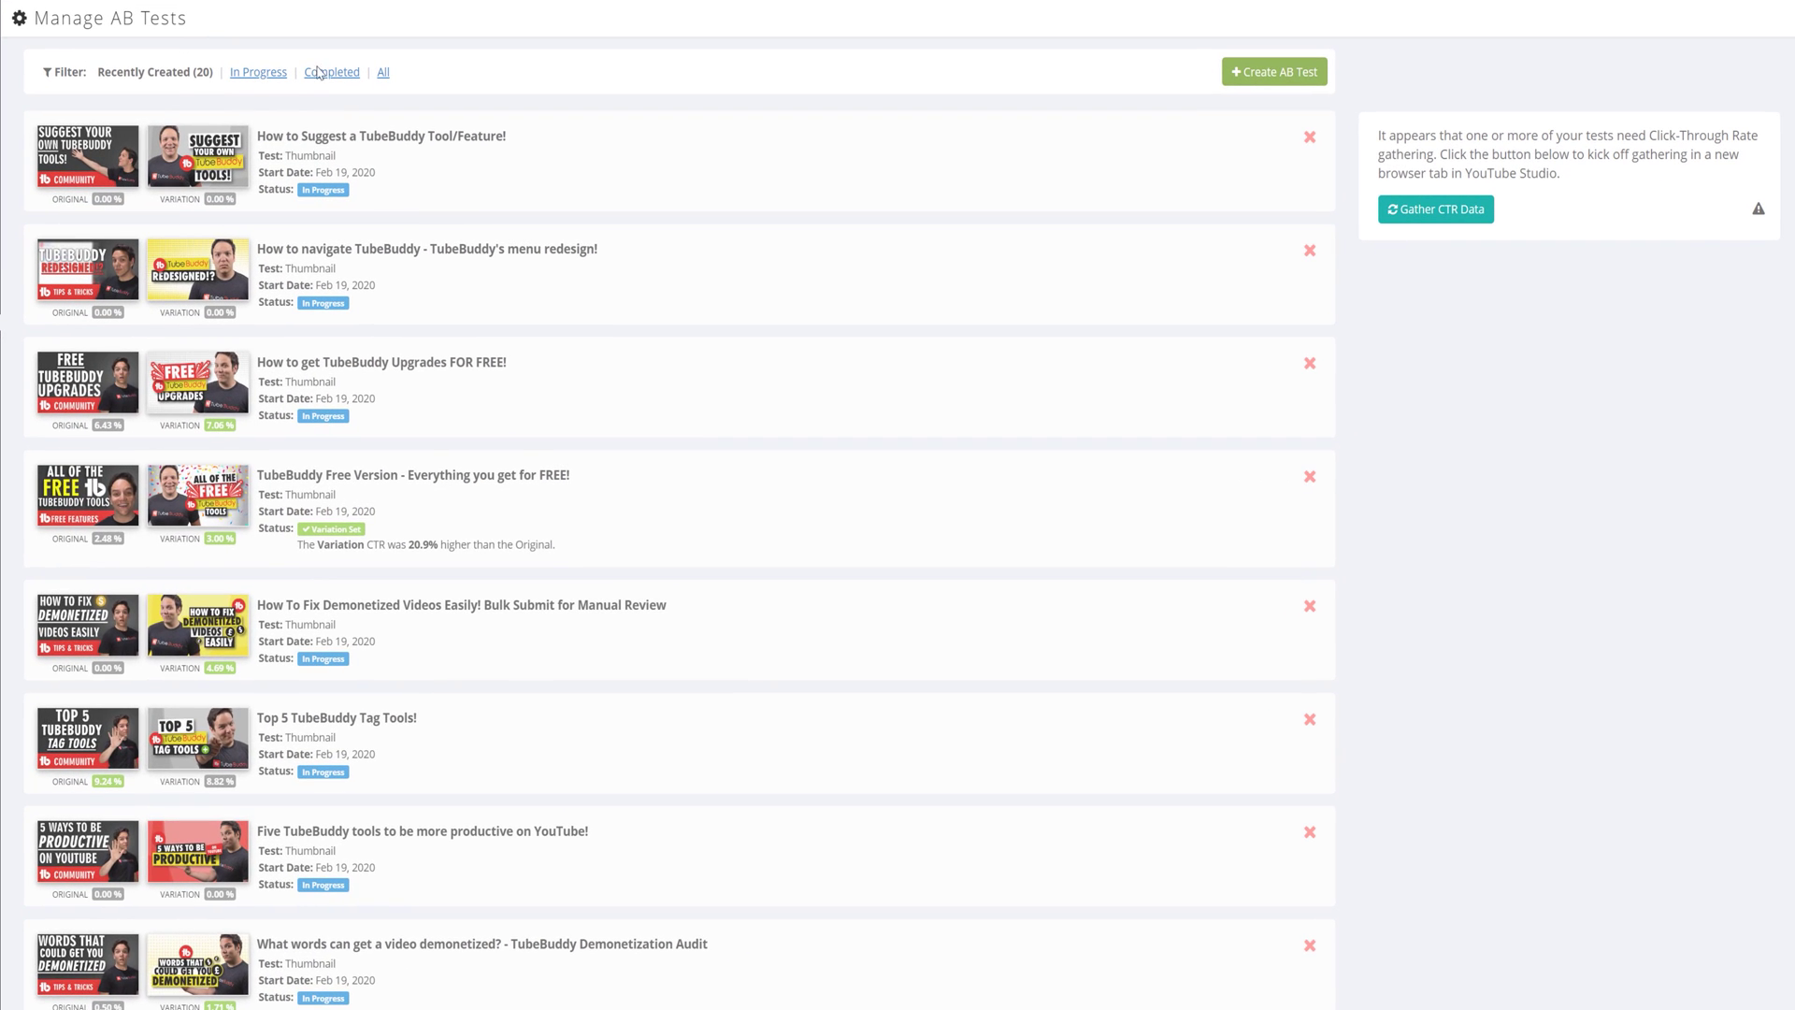
Filter tests to Completed, then show all 68 tests, and start Gather CTR Data.
{"action": "left_click", "coordinate": [338, 73]}
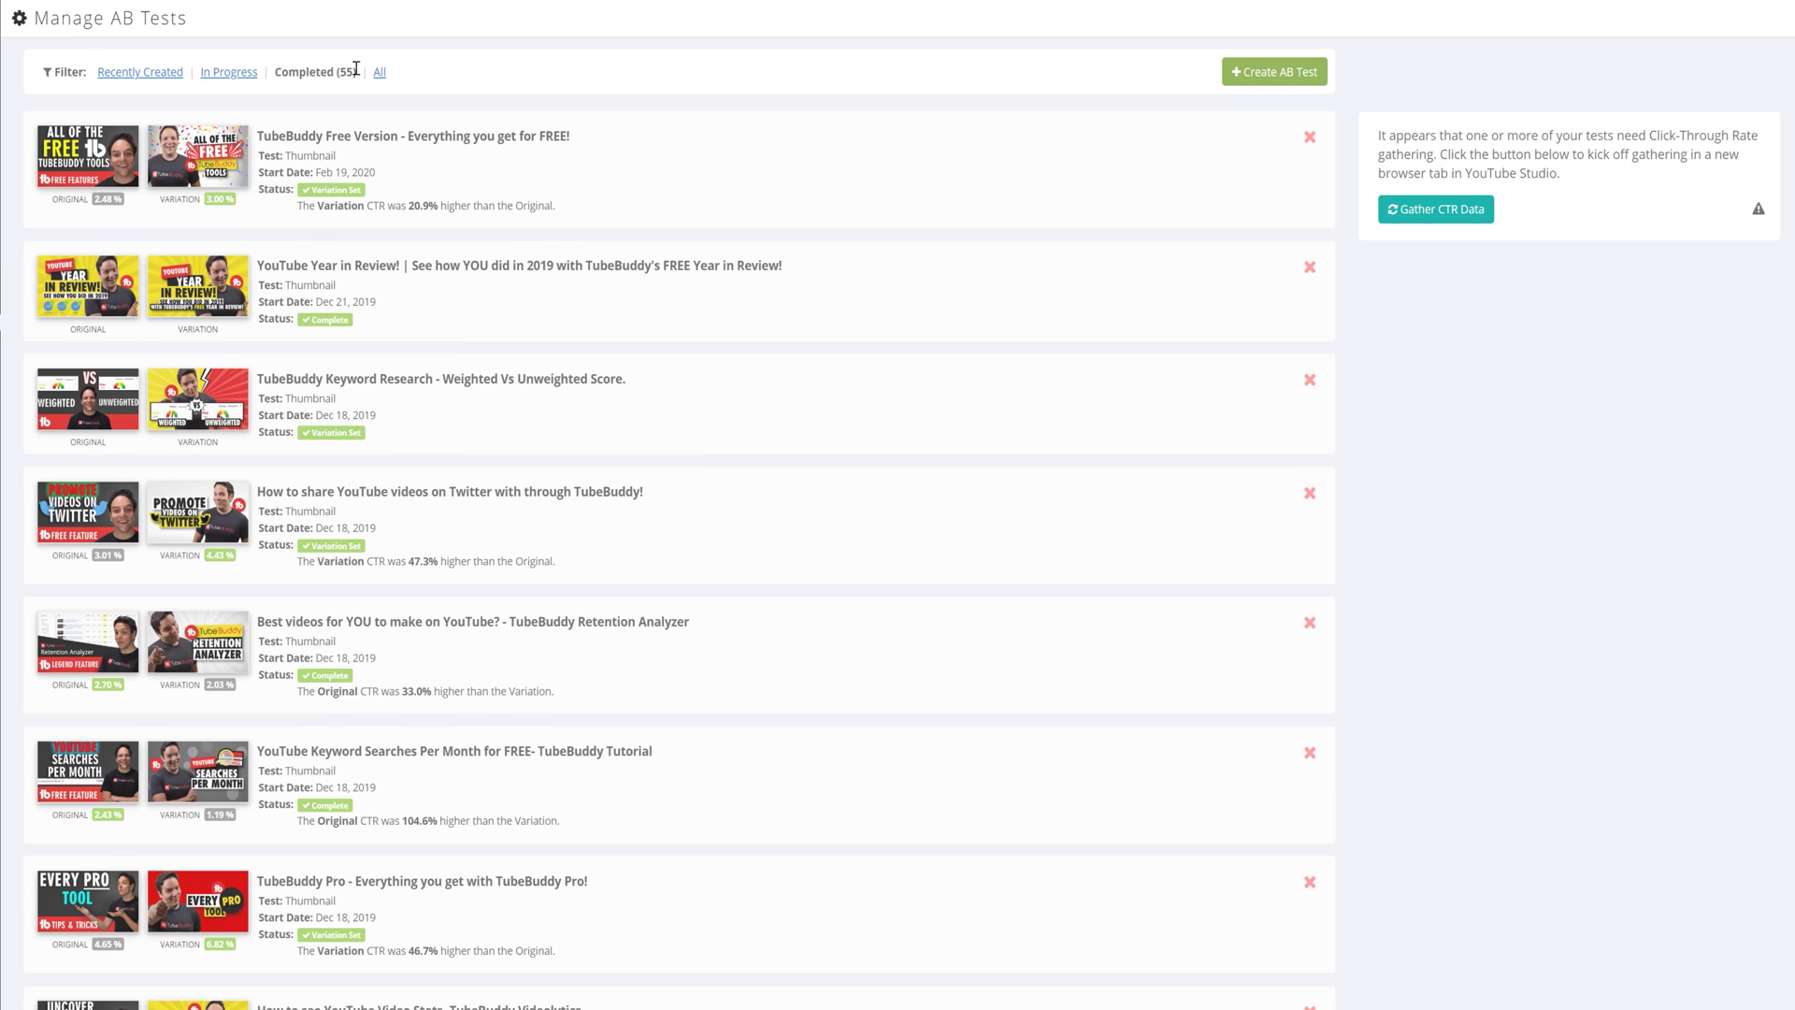
{"action": "left_click", "coordinate": [380, 74]}
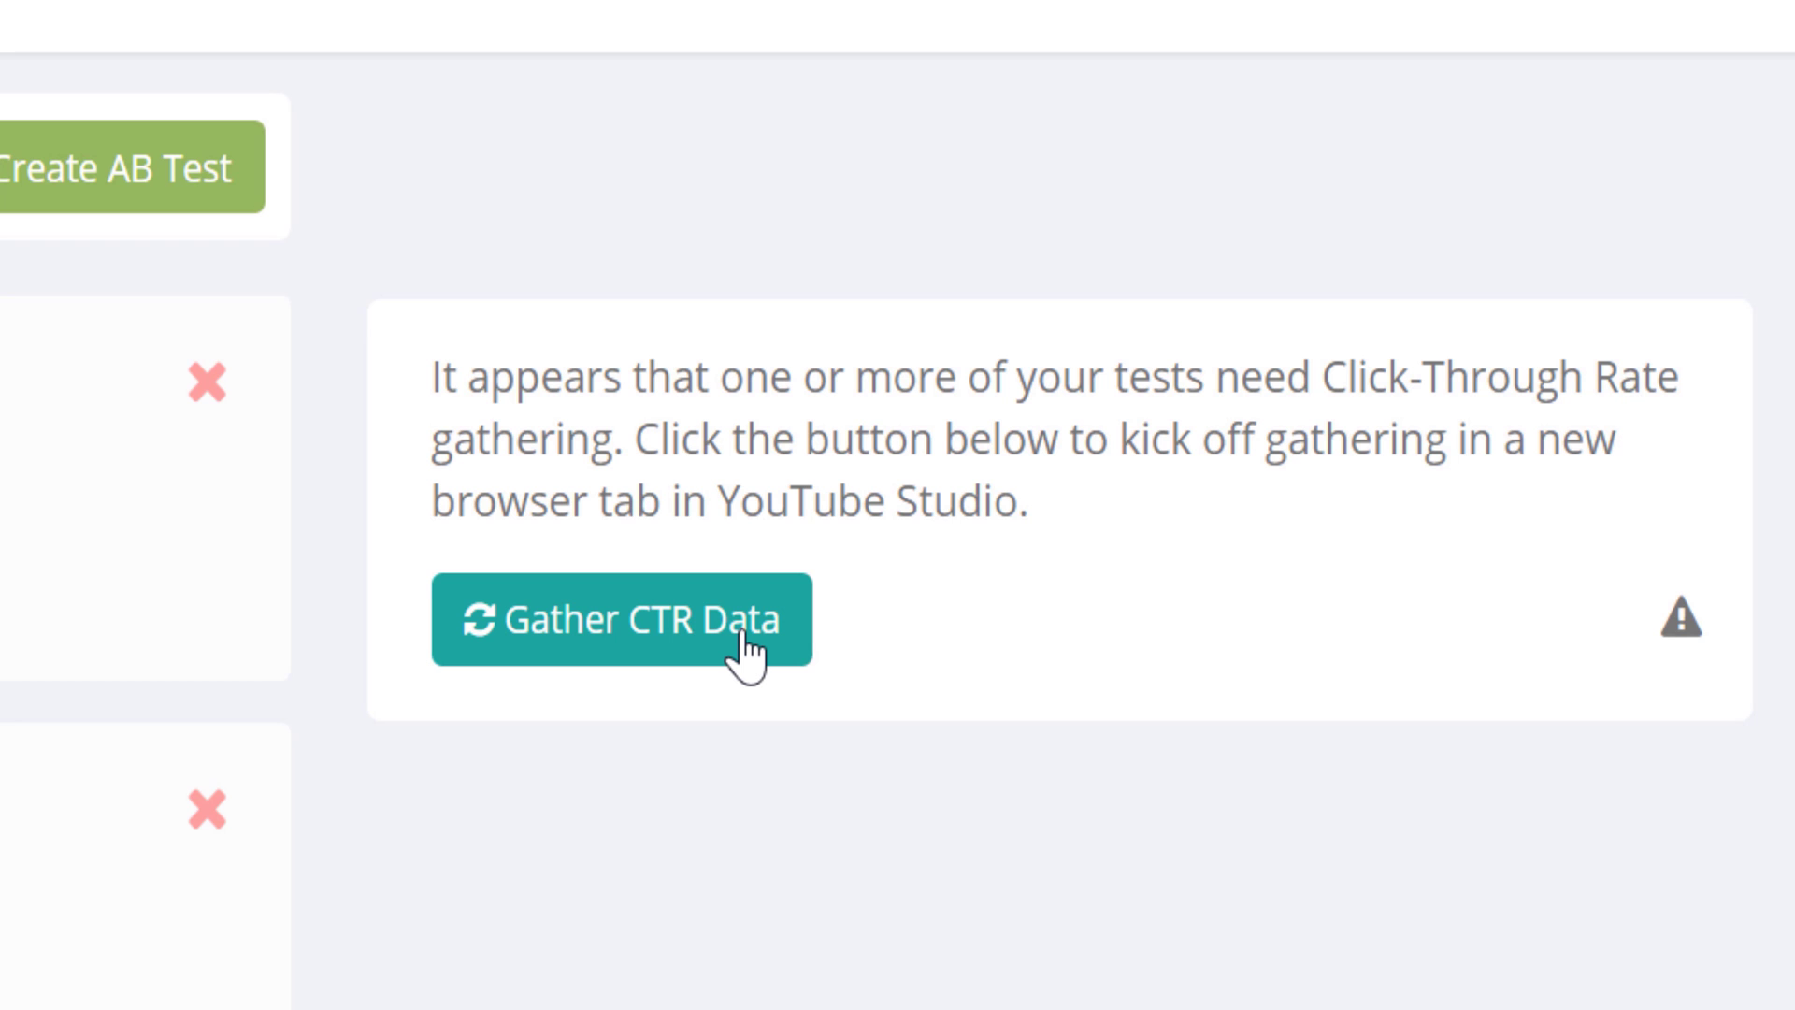
{"action": "left_click", "coordinate": [745, 650]}
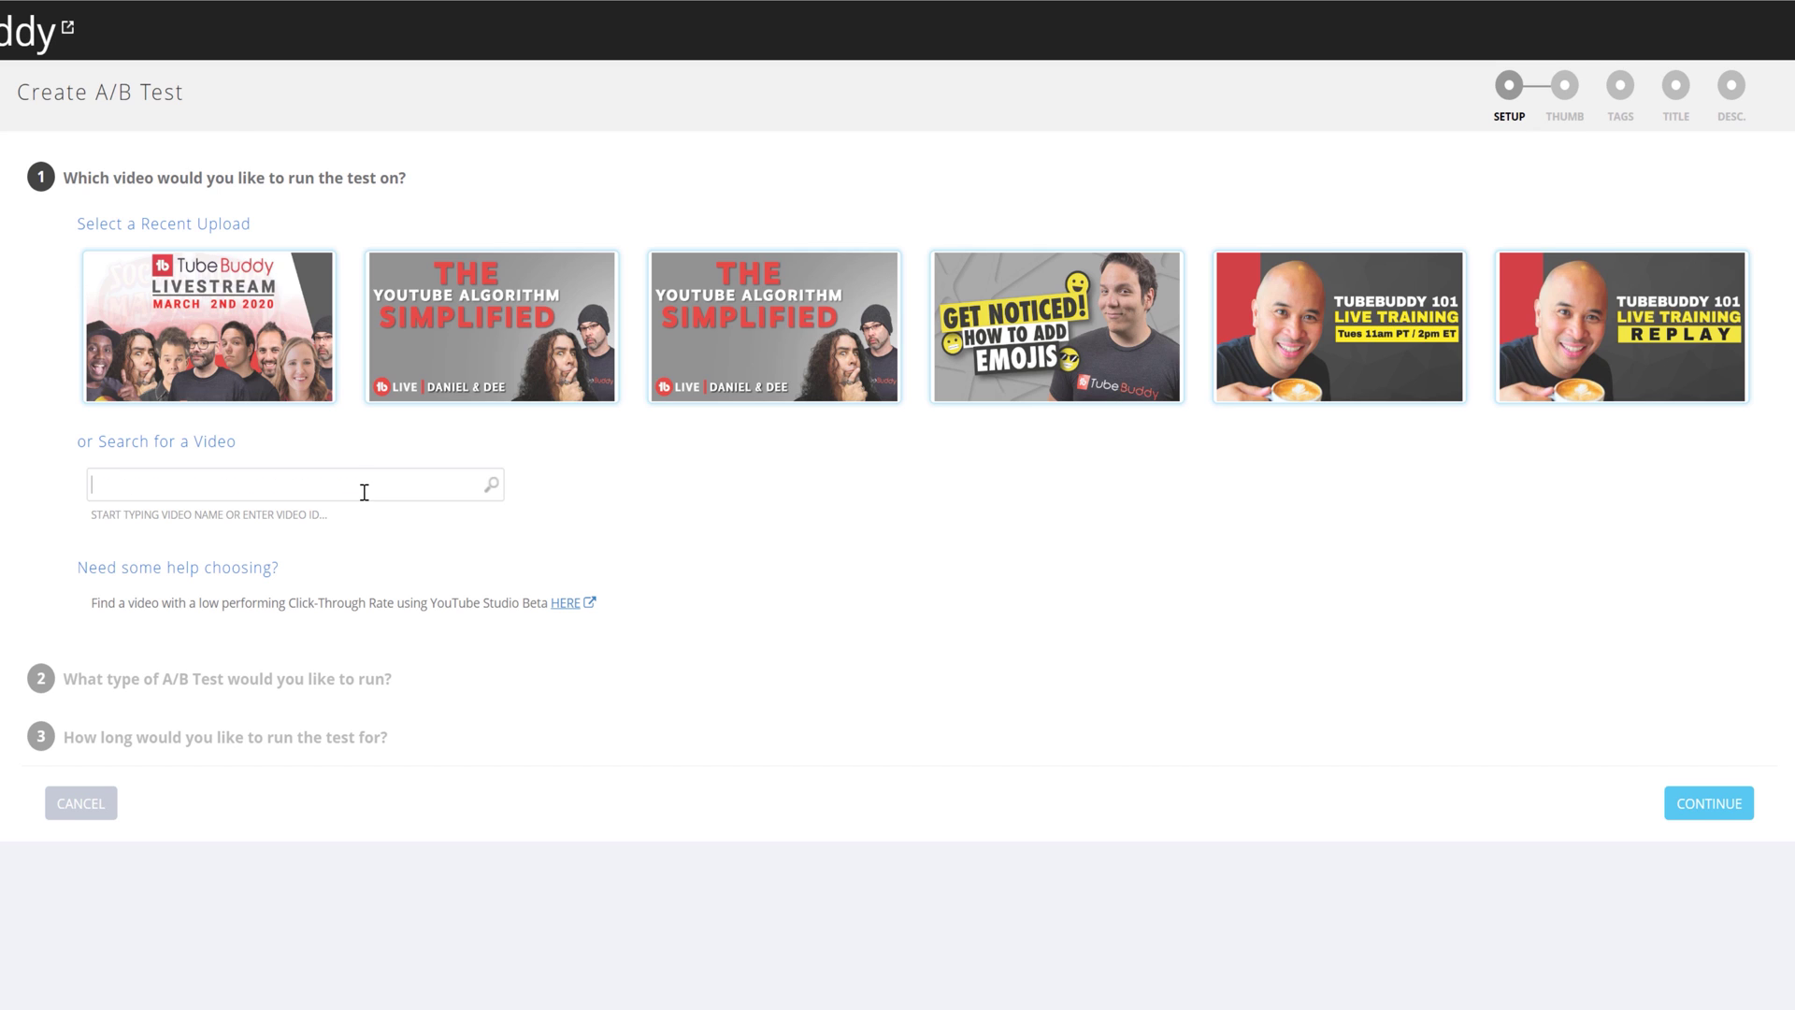
Paste the video's YouTube link into Search for a Video and run the search.
{"action": "type", "text": "https://www.youtube.com/watch?v=OpYocrIanj0"}
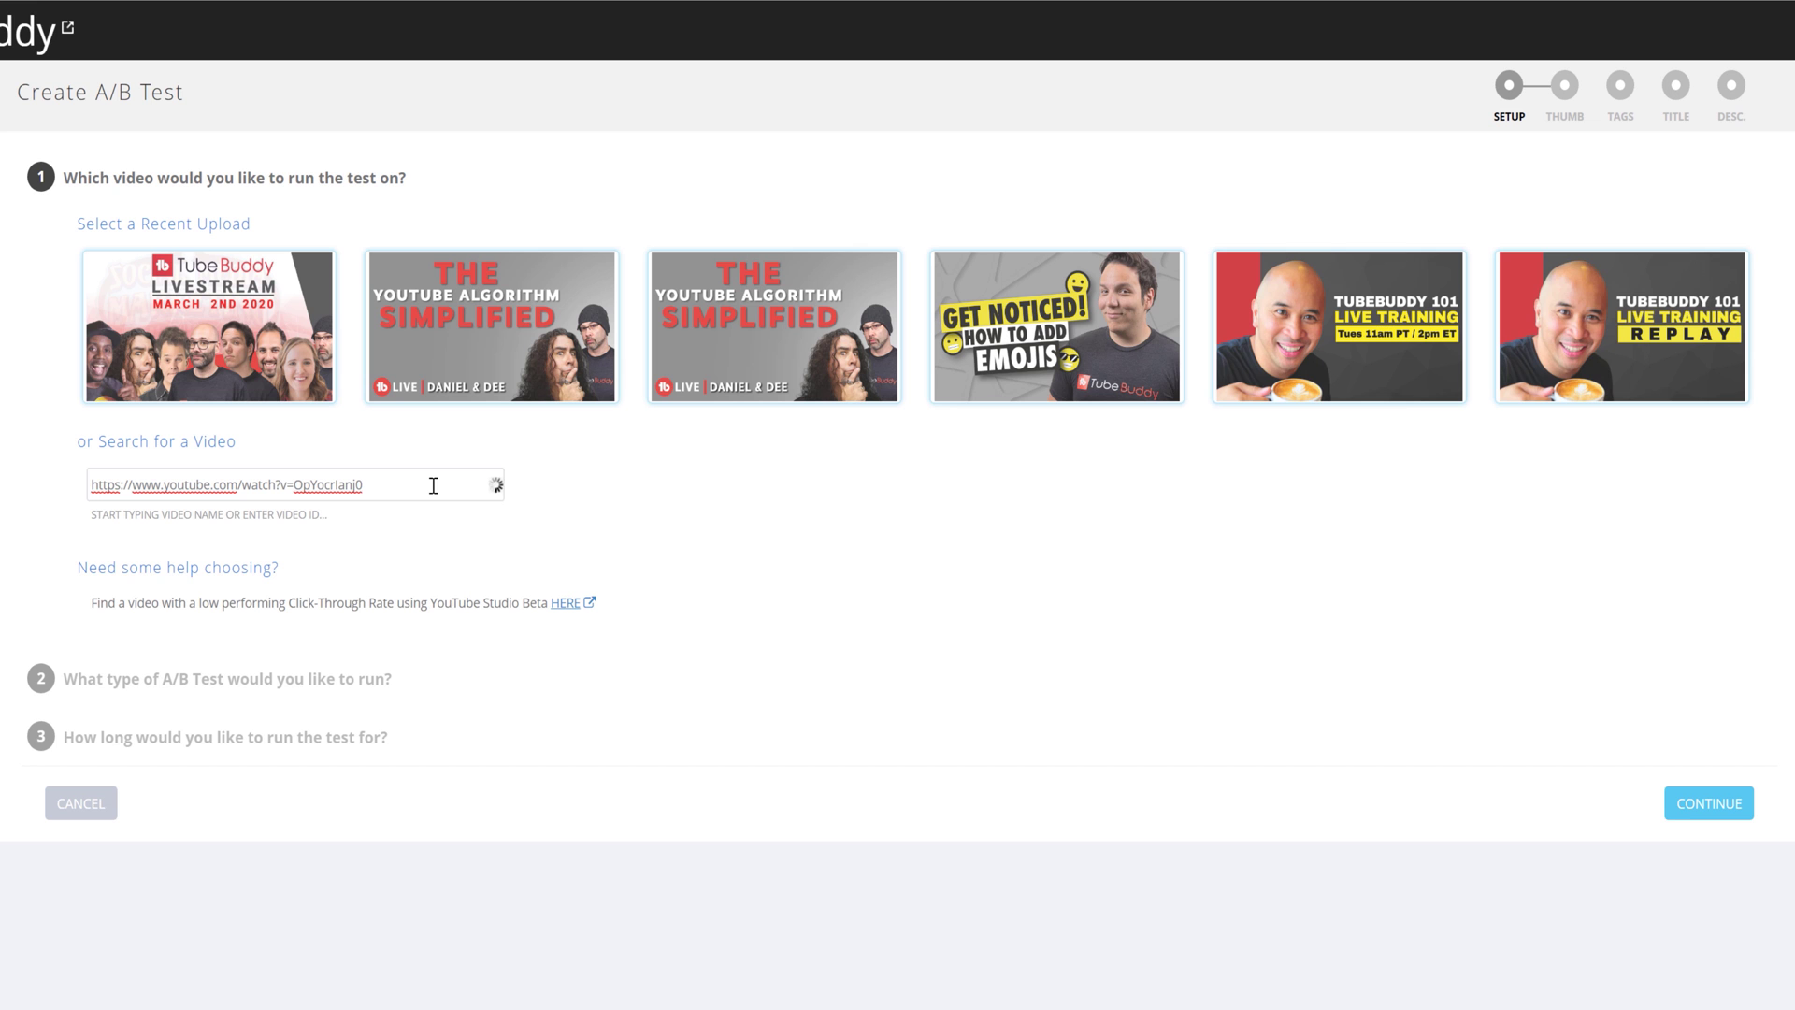
{"action": "left_click", "coordinate": [718, 517]}
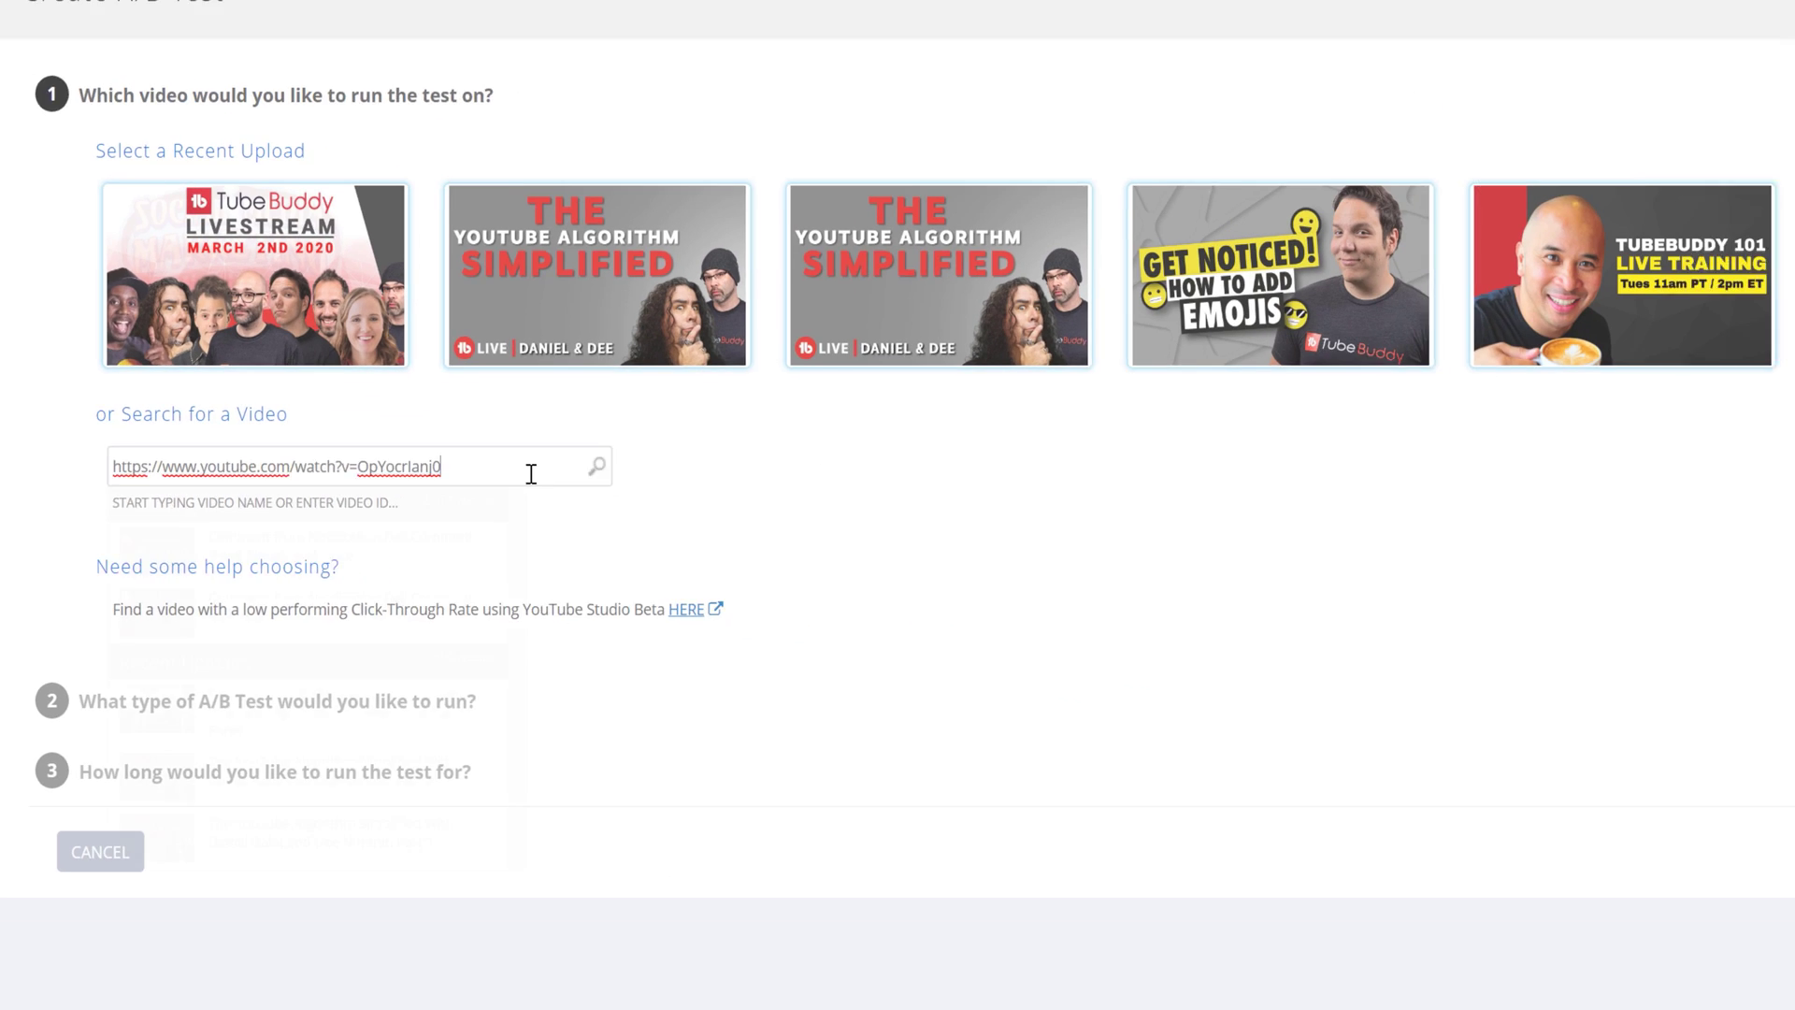
Pick the Comment Moderation with Ease video and choose a Thumbnail CTR Test.
{"action": "left_click", "coordinate": [437, 605]}
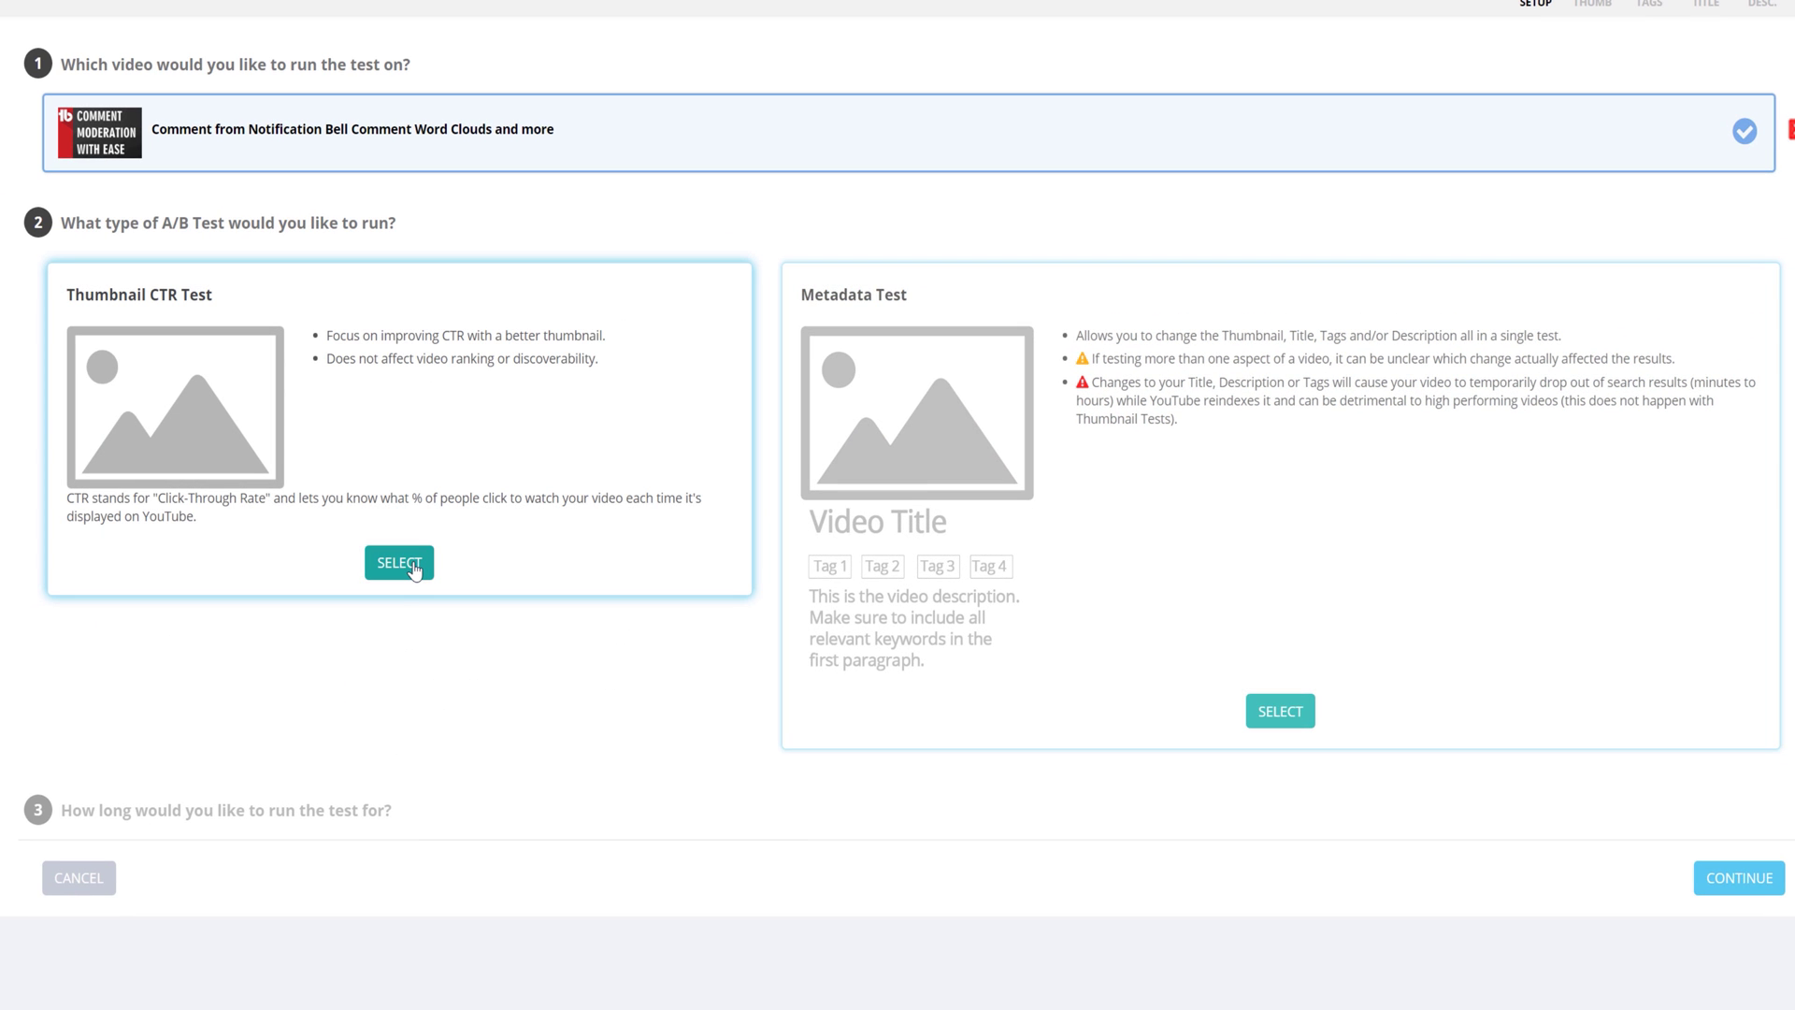
{"action": "left_click", "coordinate": [402, 564]}
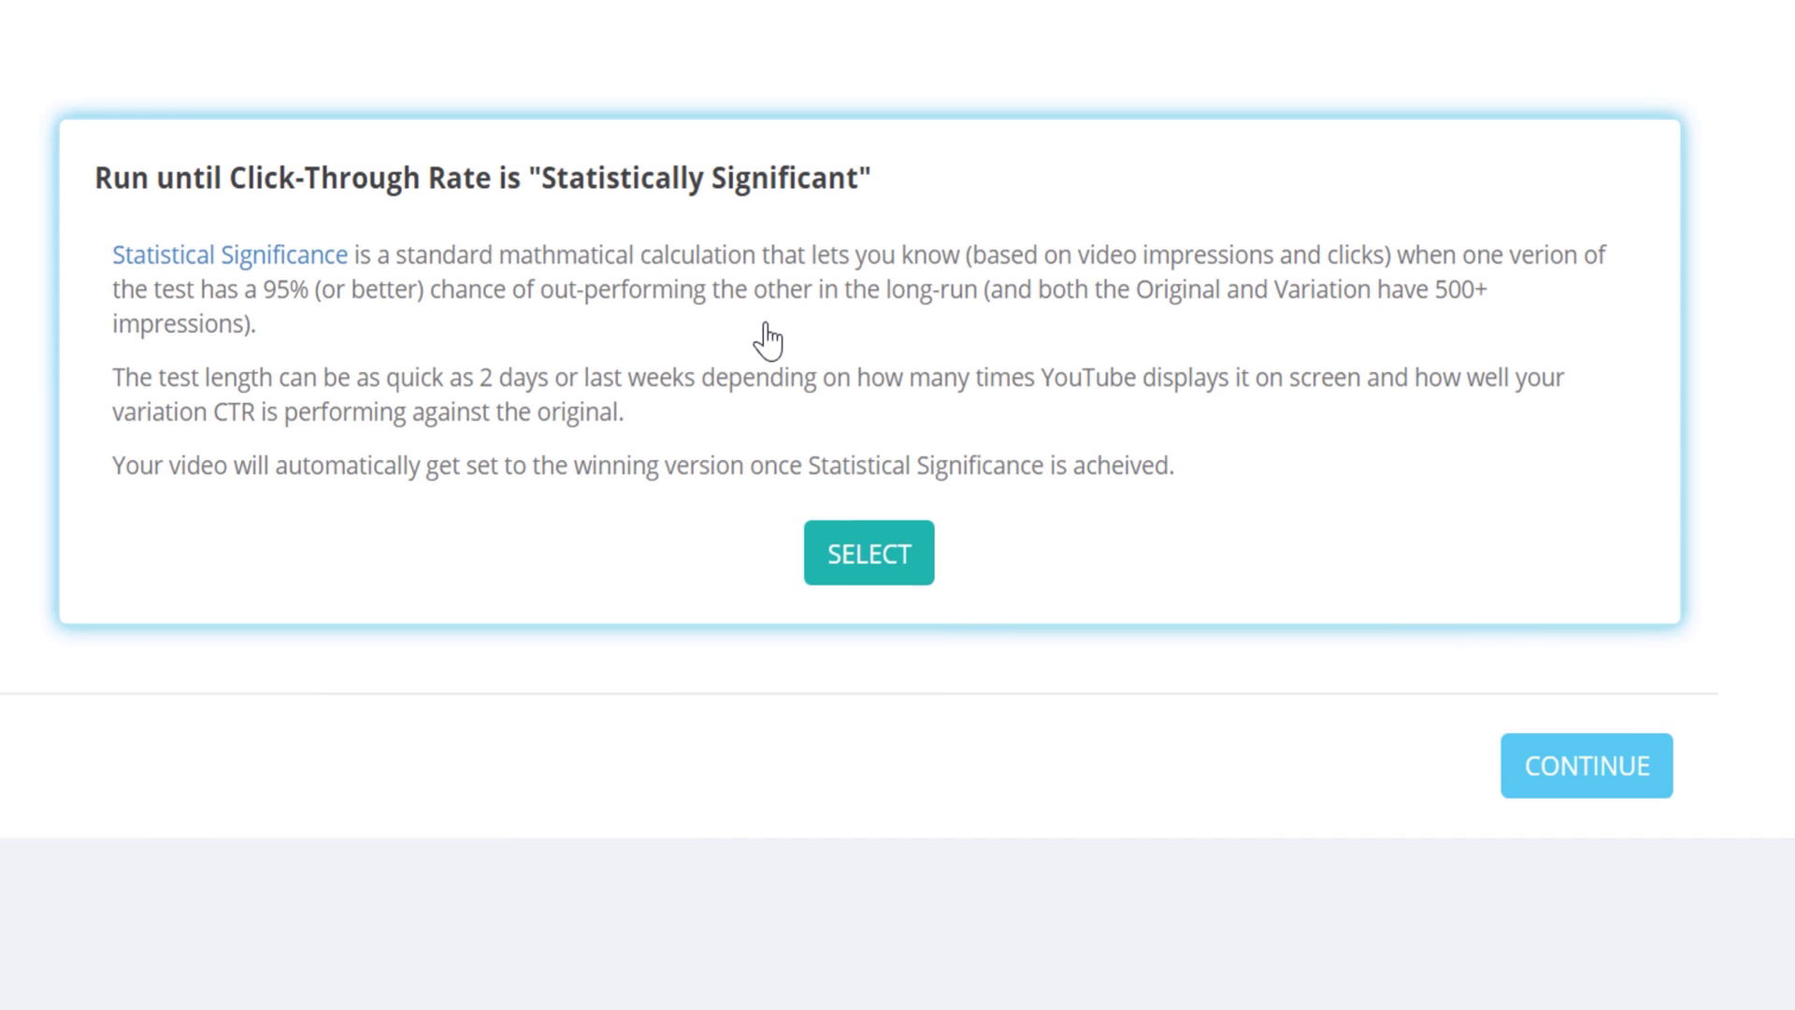
Change the test duration from 14 to 30 days and confirm it.
{"action": "double_click", "coordinate": [142, 496]}
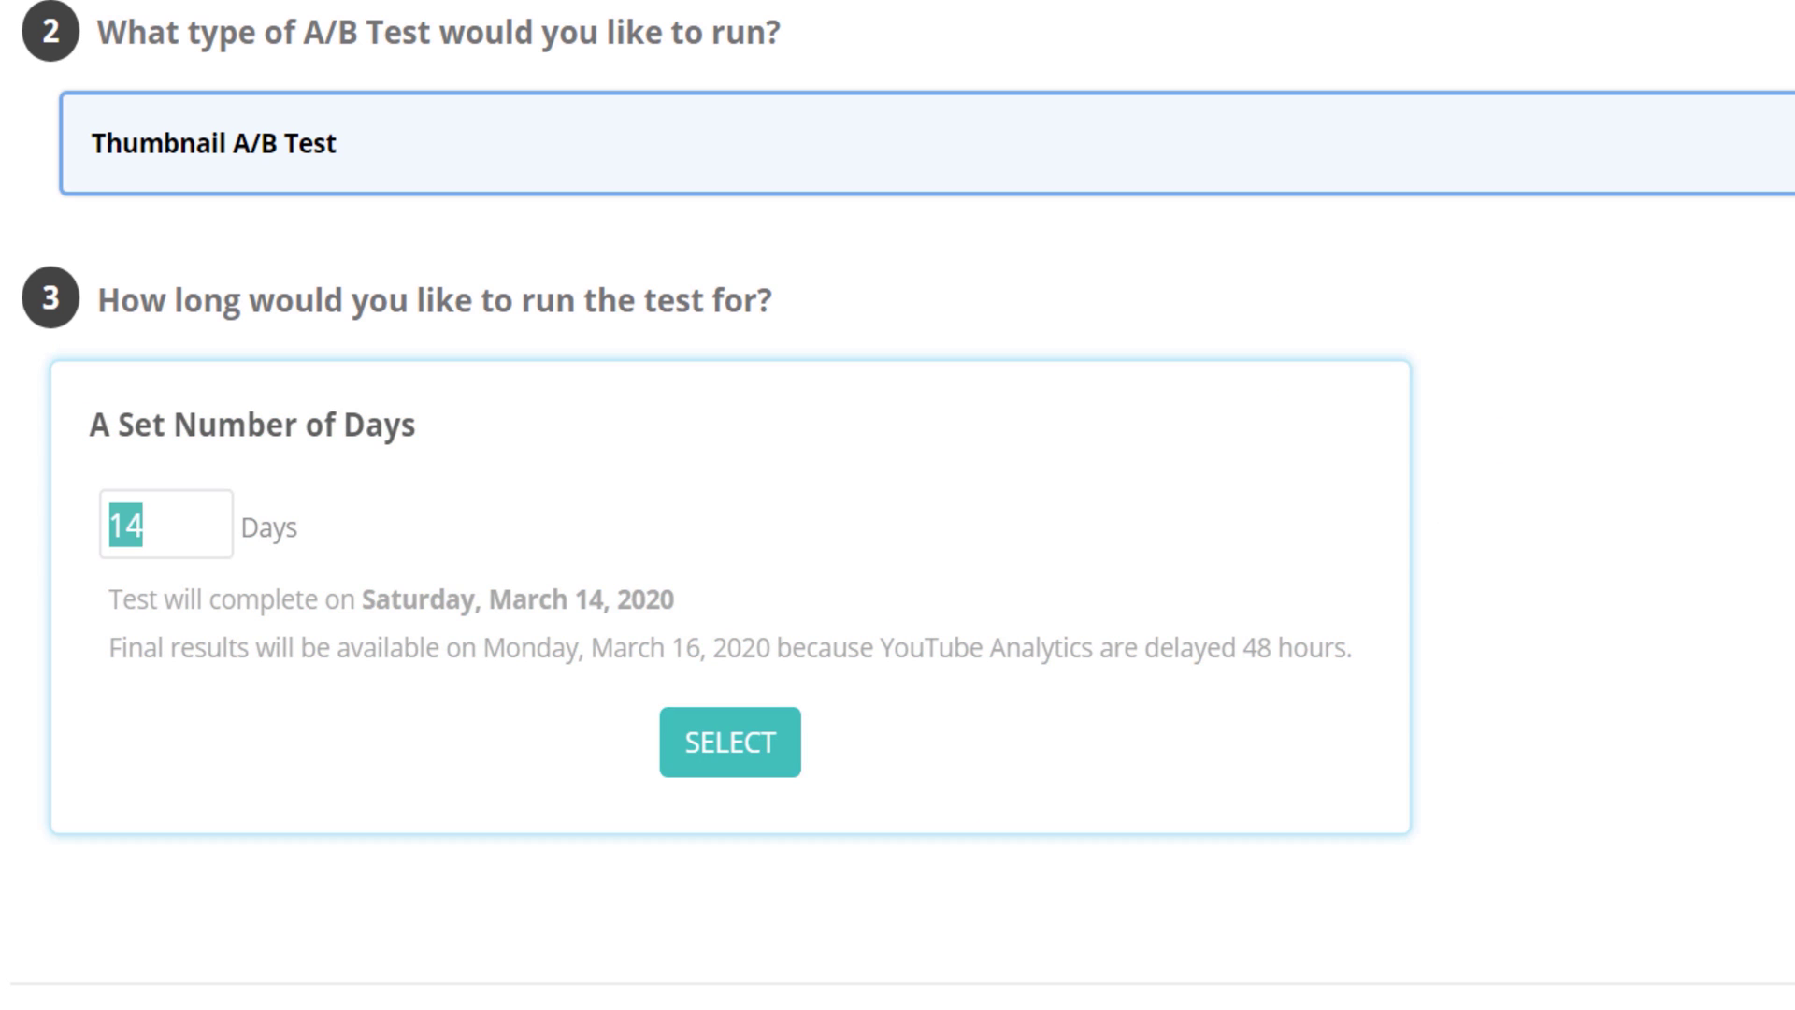
{"action": "type", "text": "30"}
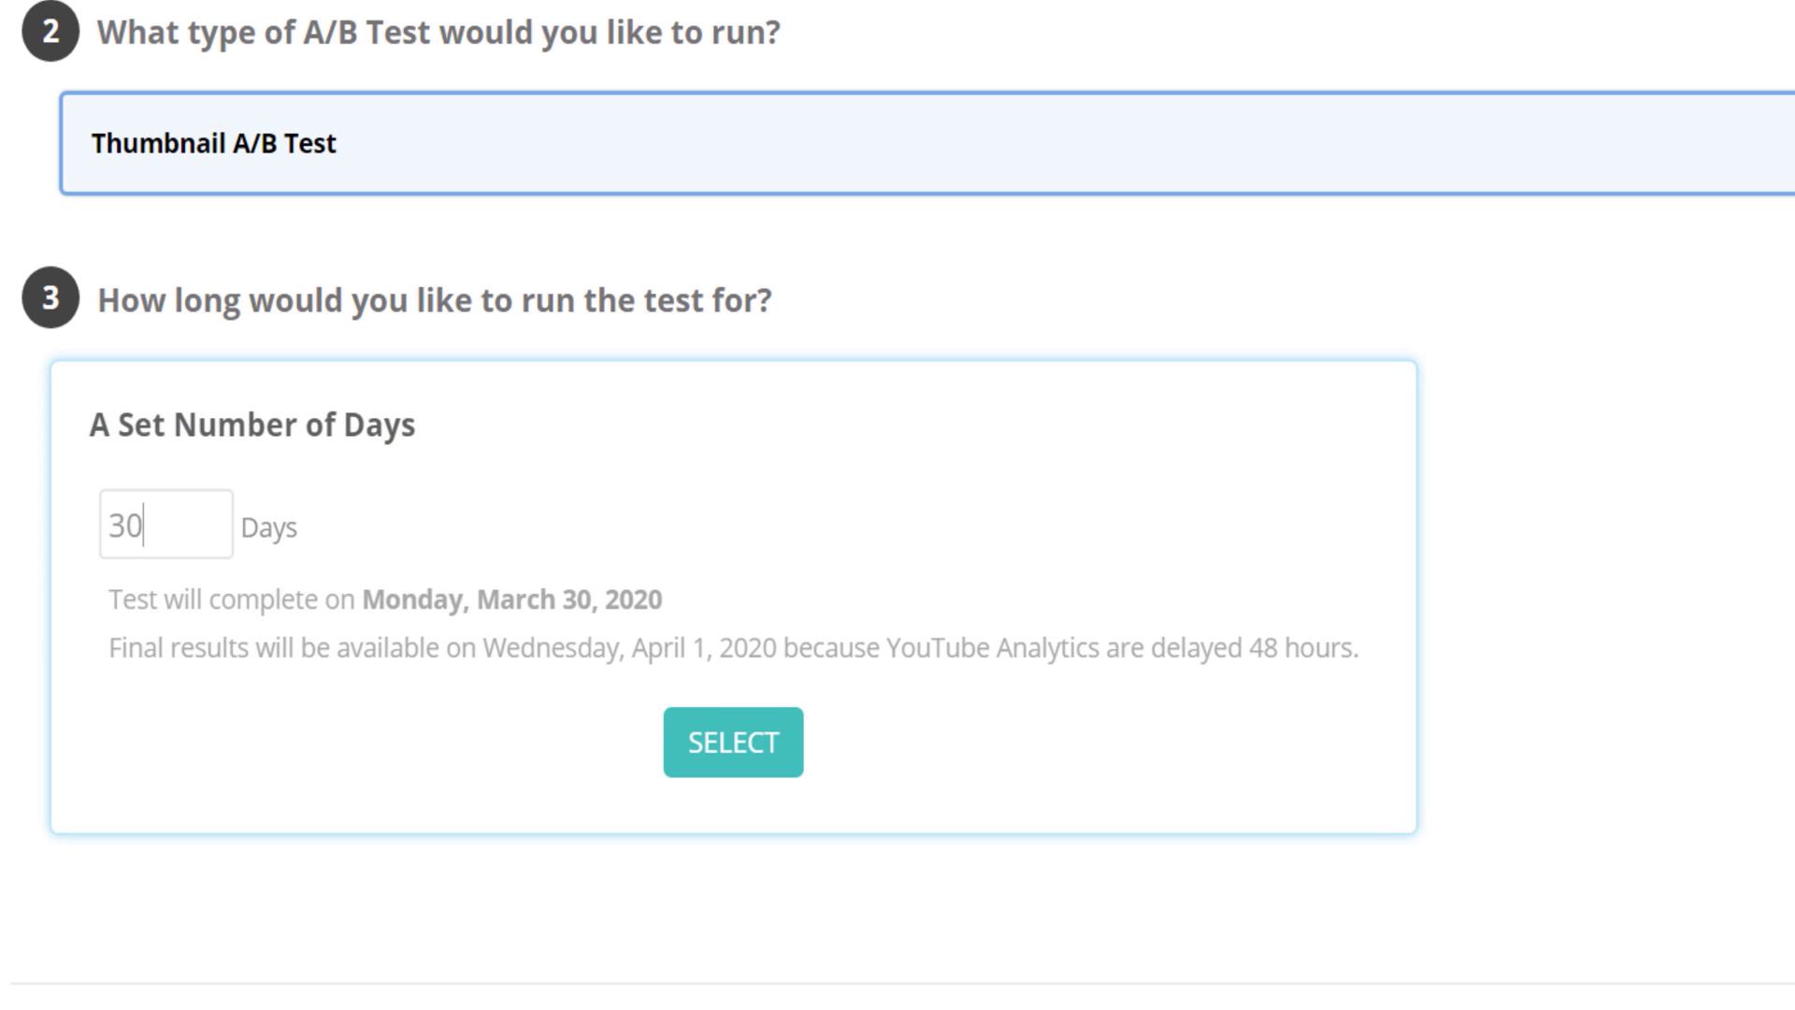
{"action": "left_click", "coordinate": [761, 760]}
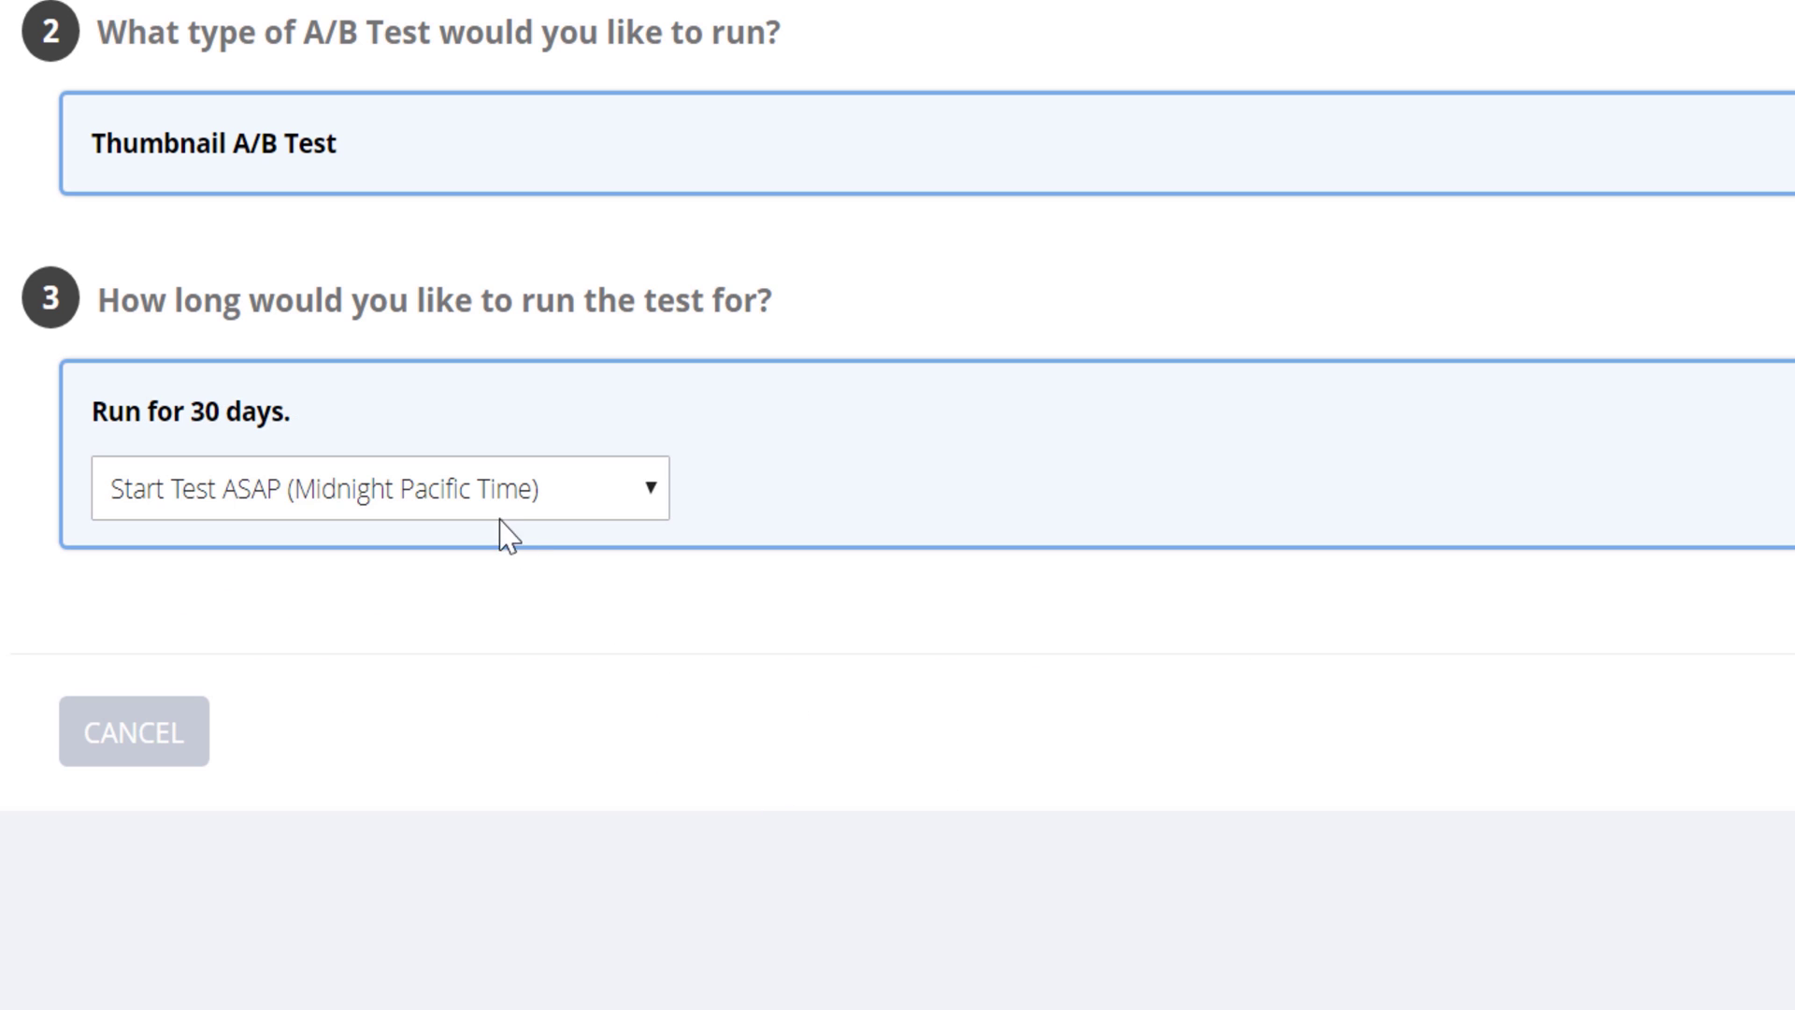
Set the test start to ASAP at midnight Pacific Time instead of a March 5 date.
{"action": "left_click", "coordinate": [566, 491]}
{"action": "left_click", "coordinate": [536, 598]}
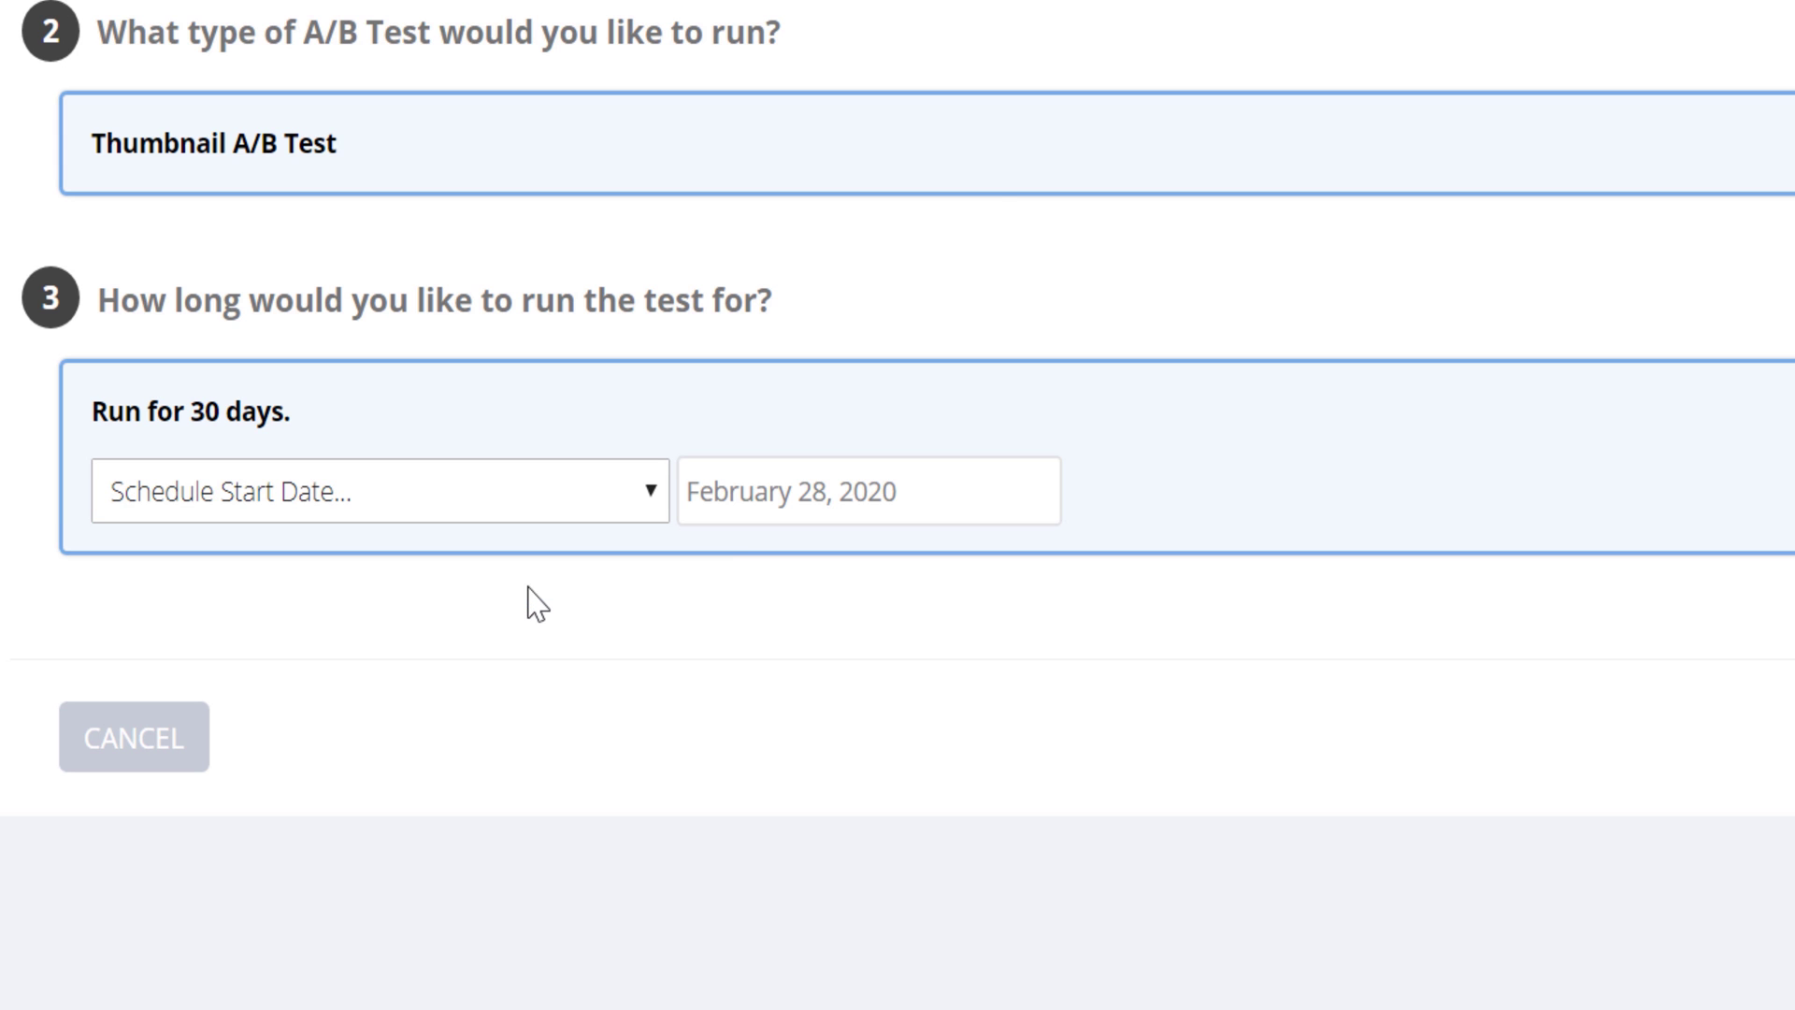
{"action": "left_click", "coordinate": [753, 491]}
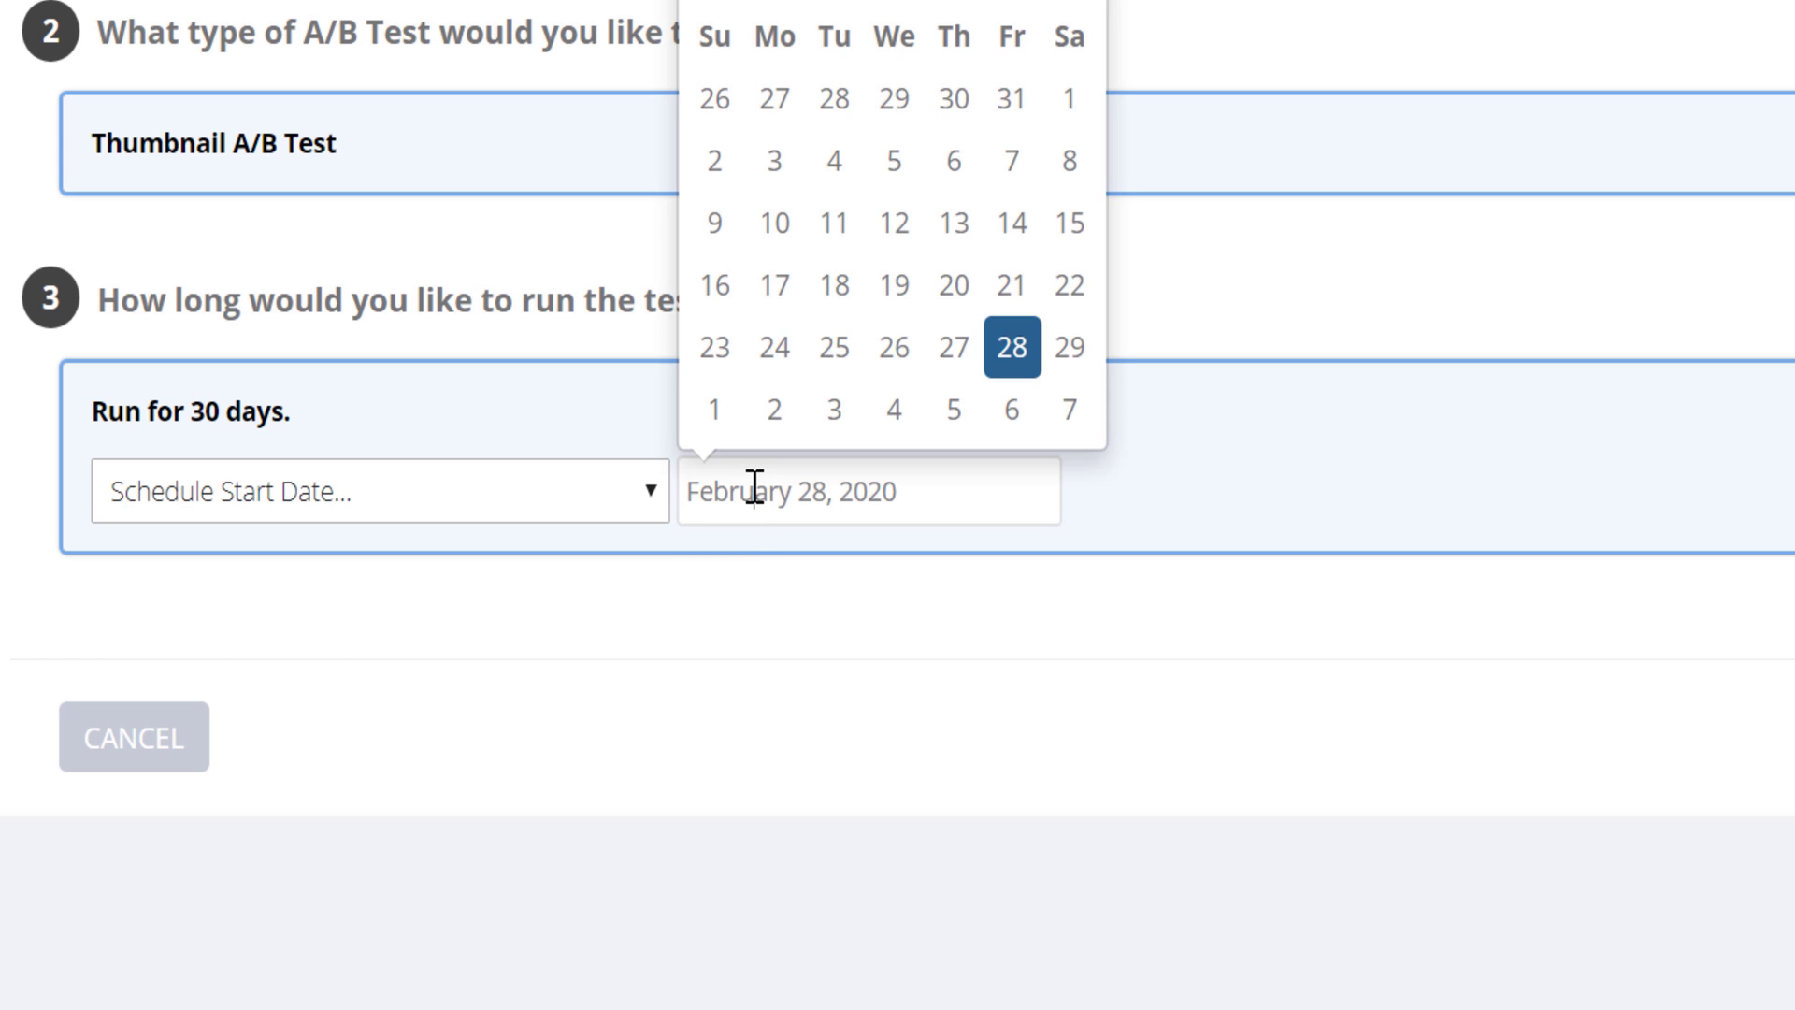
{"action": "left_click", "coordinate": [952, 417]}
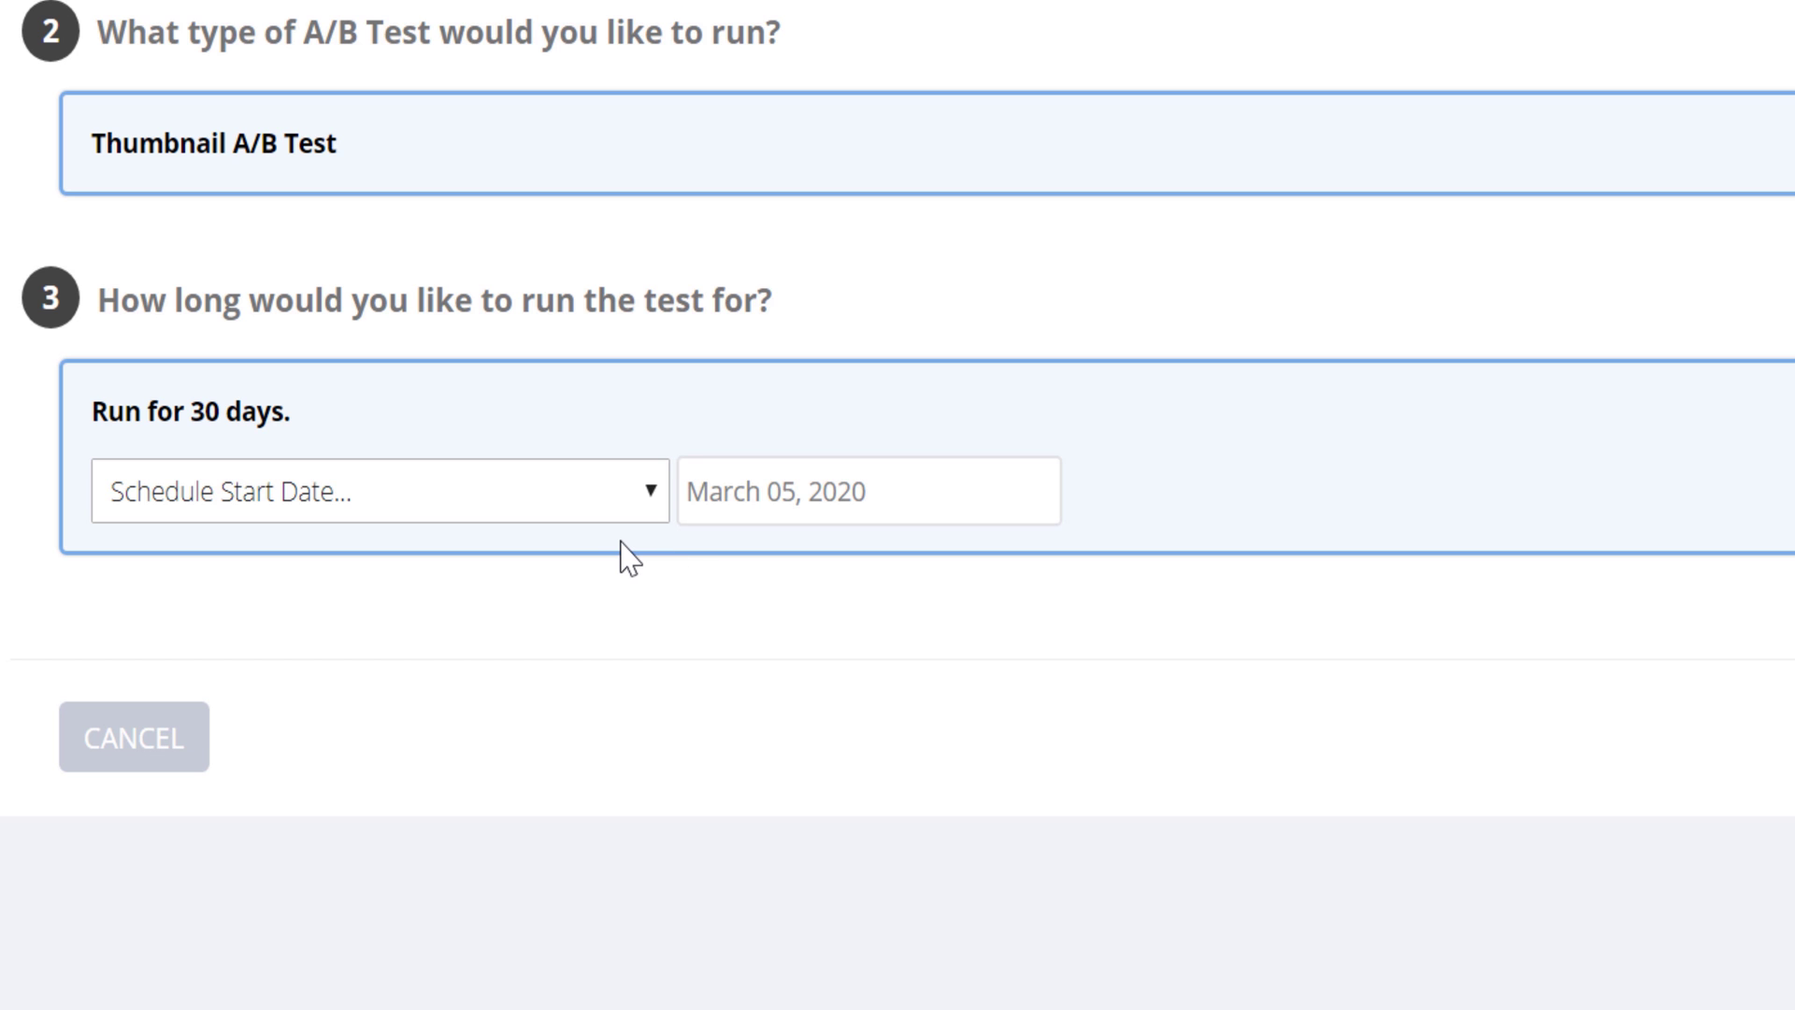
{"action": "left_click", "coordinate": [542, 491]}
{"action": "left_click", "coordinate": [486, 535]}
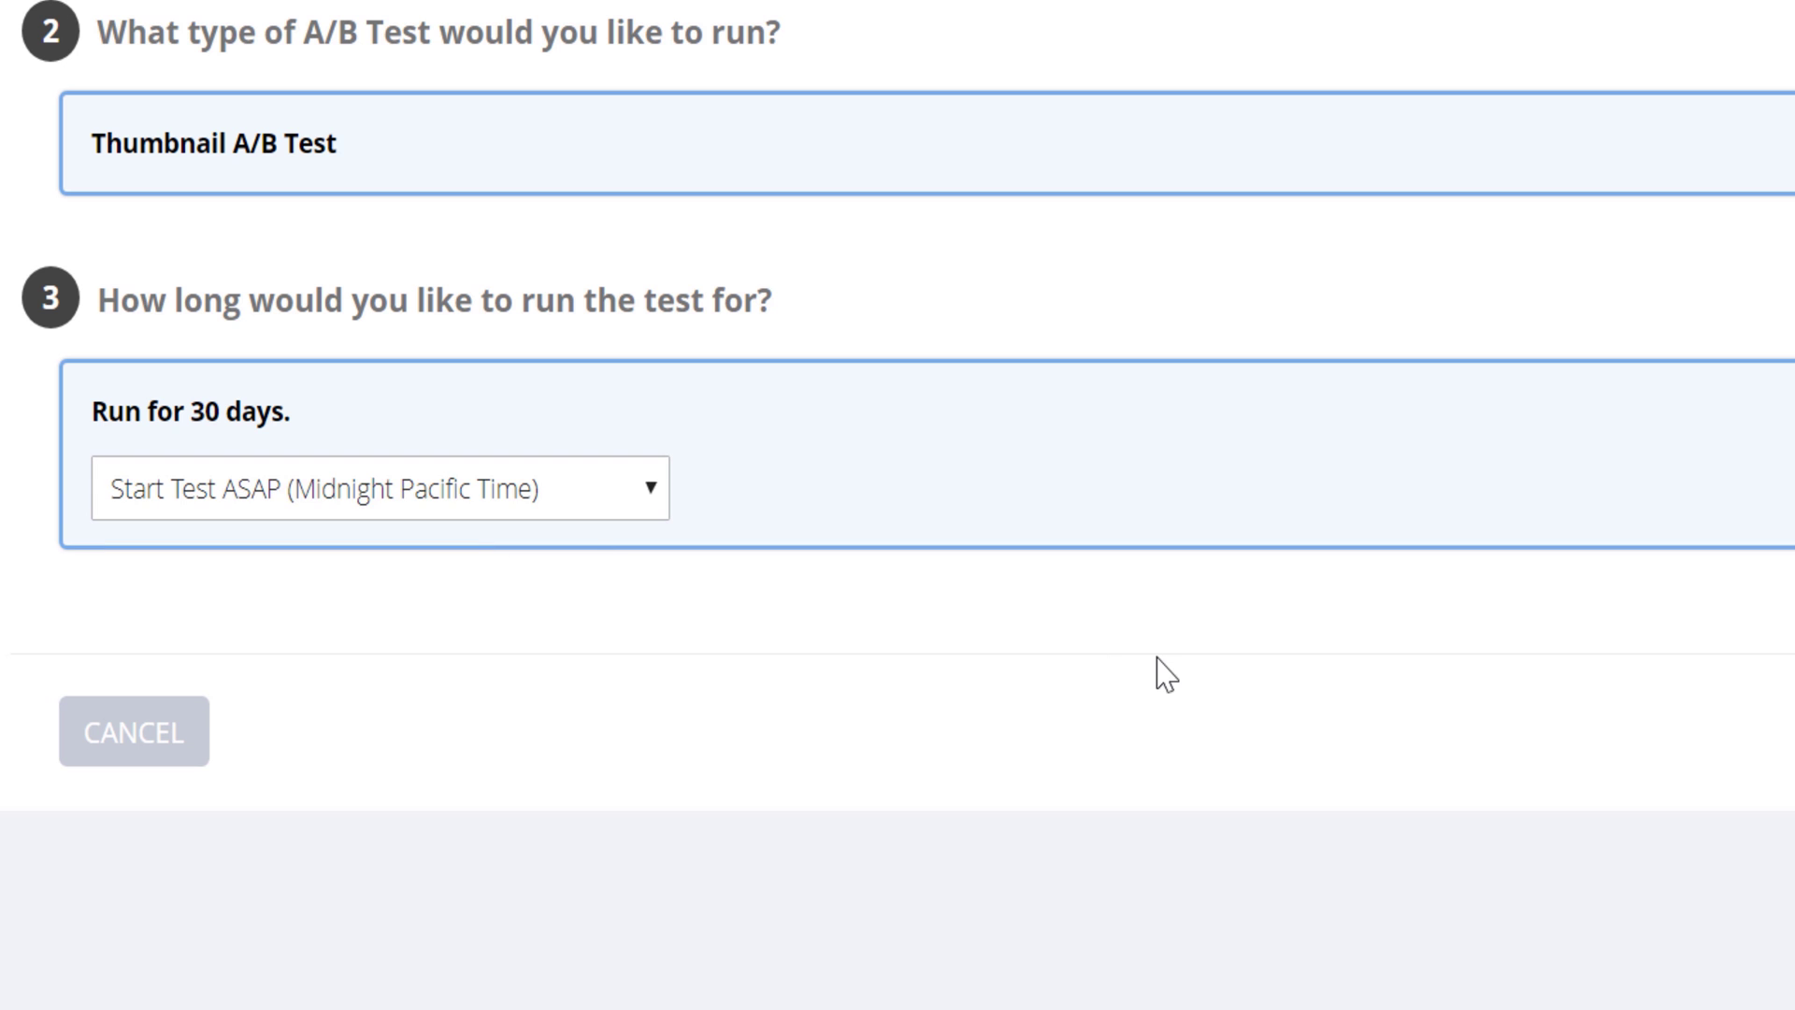
Continue to the thumbnail step and read the thumbnail Tips & Tricks.
{"action": "left_click", "coordinate": [1615, 585]}
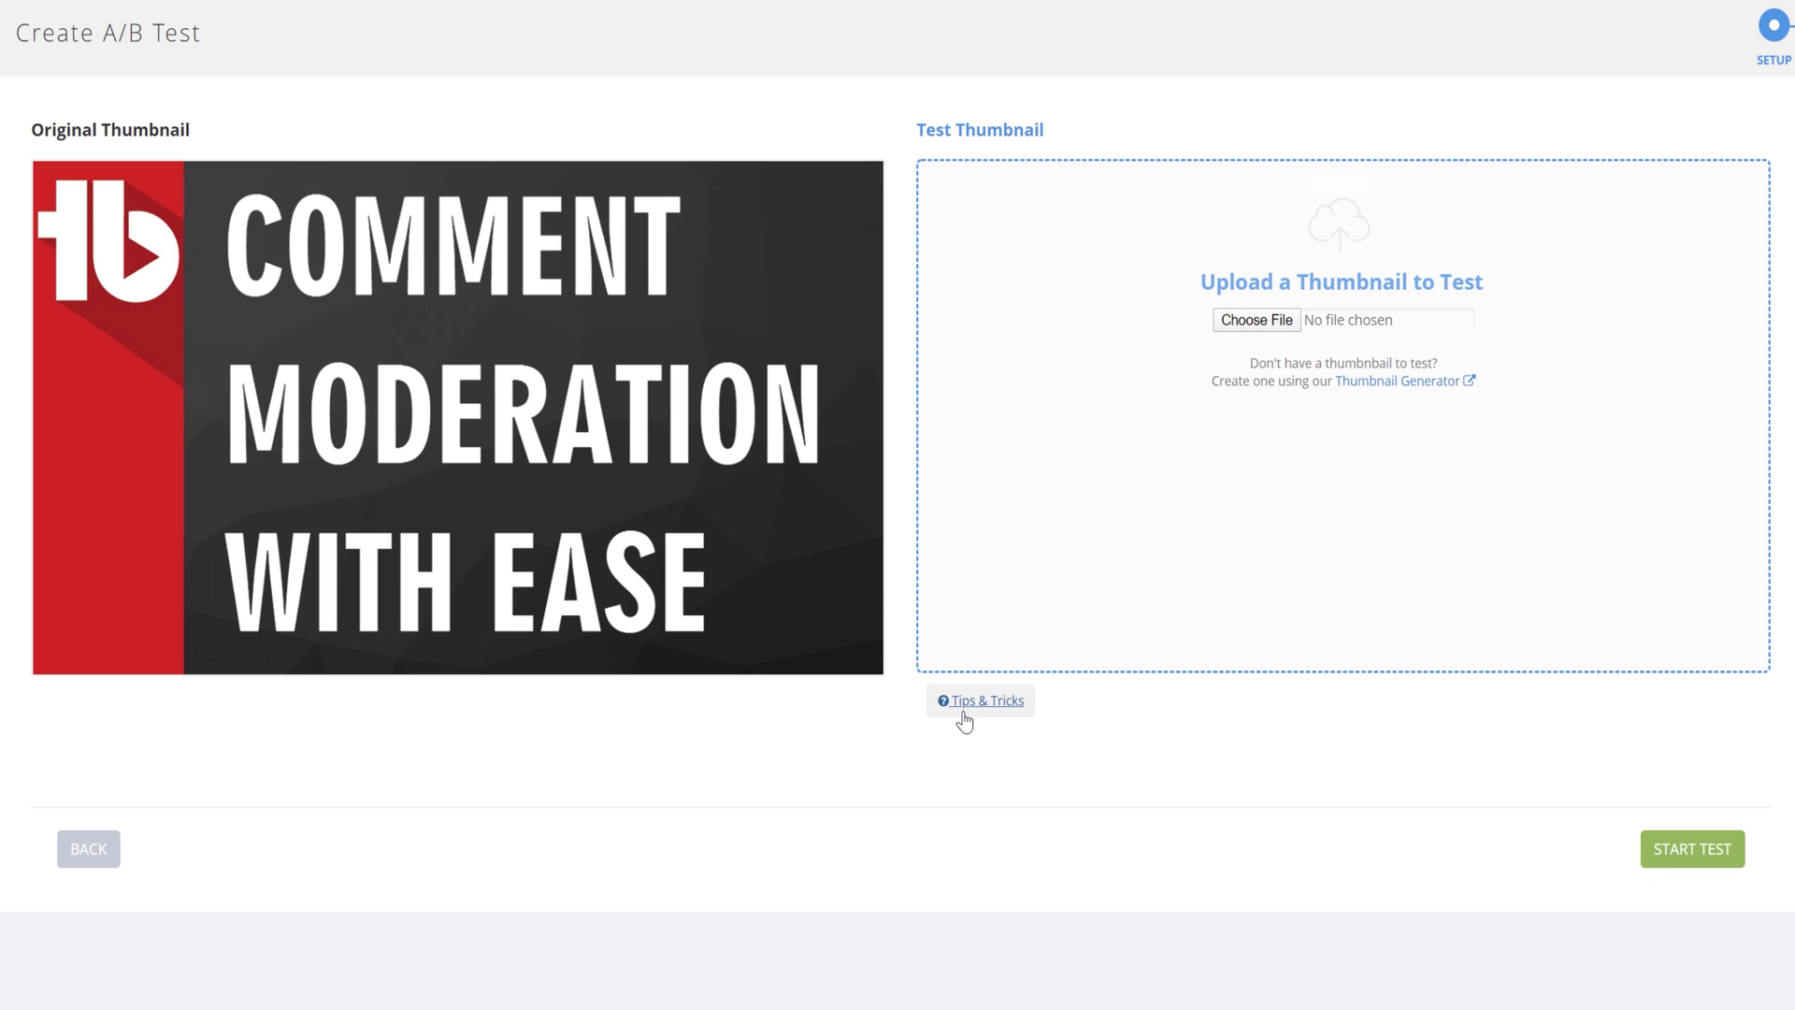
{"action": "left_click", "coordinate": [965, 720]}
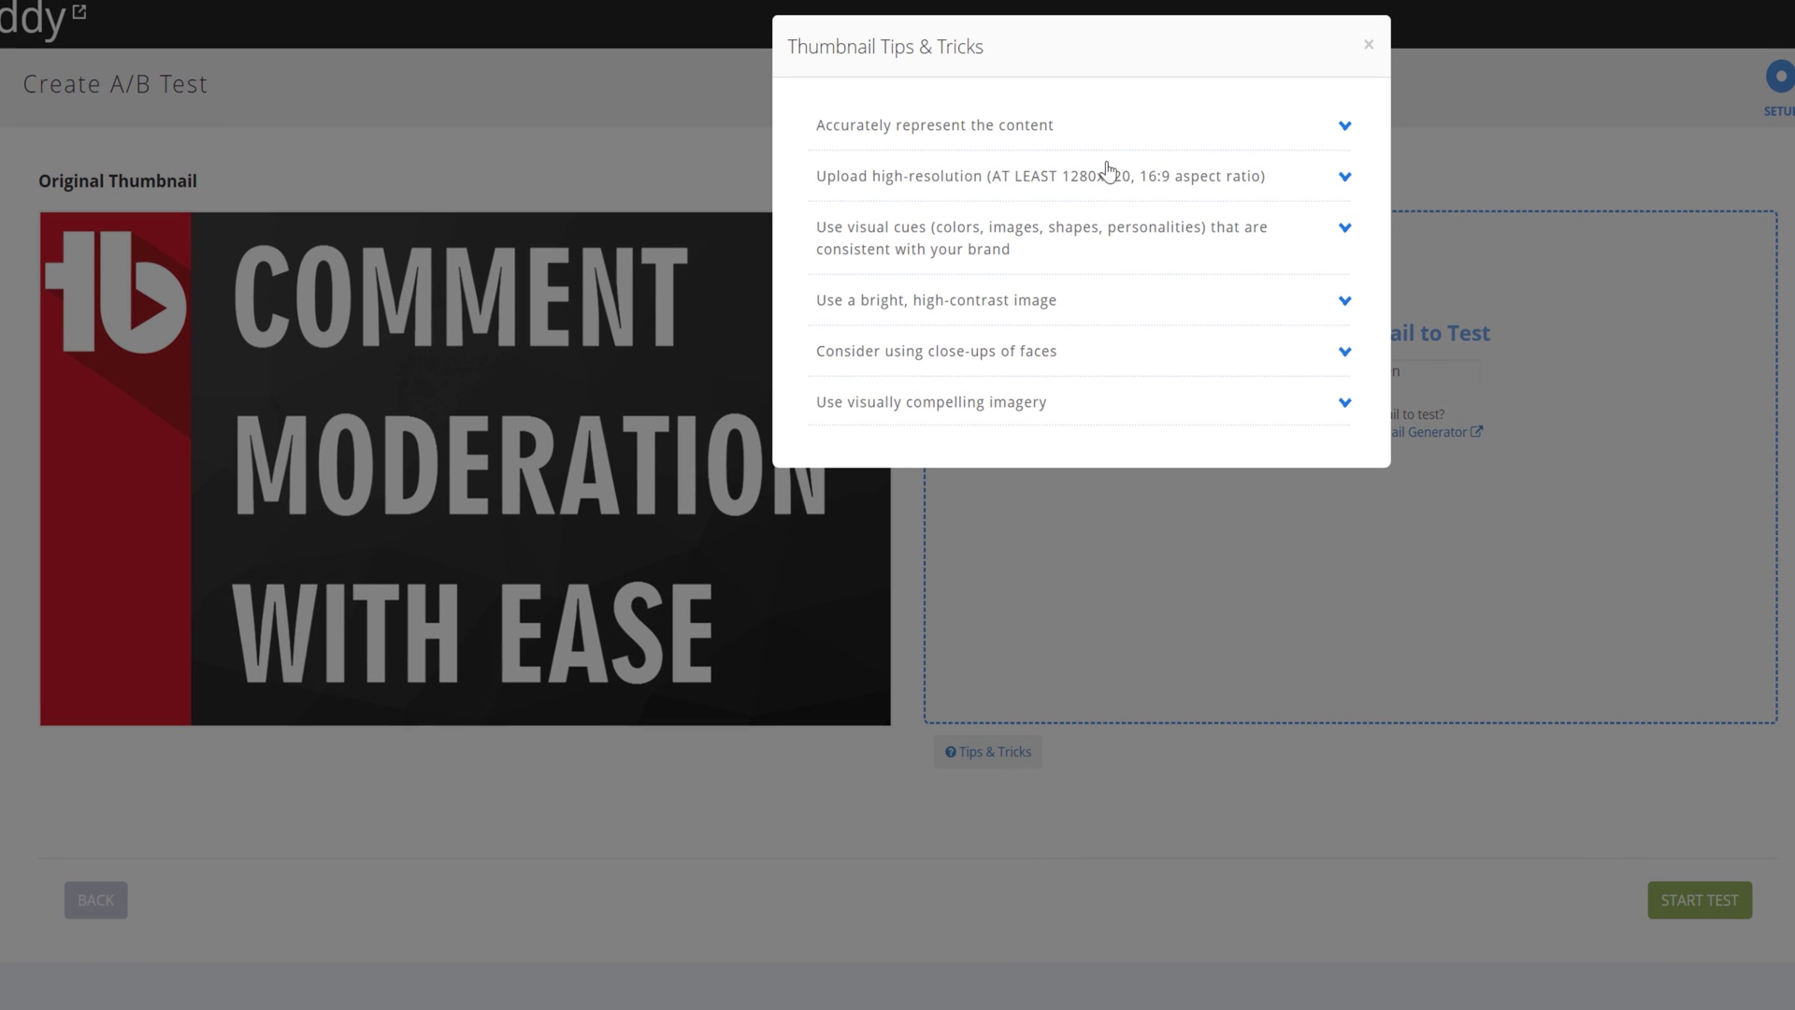
{"action": "left_click", "coordinate": [1131, 140]}
{"action": "left_click", "coordinate": [1140, 398]}
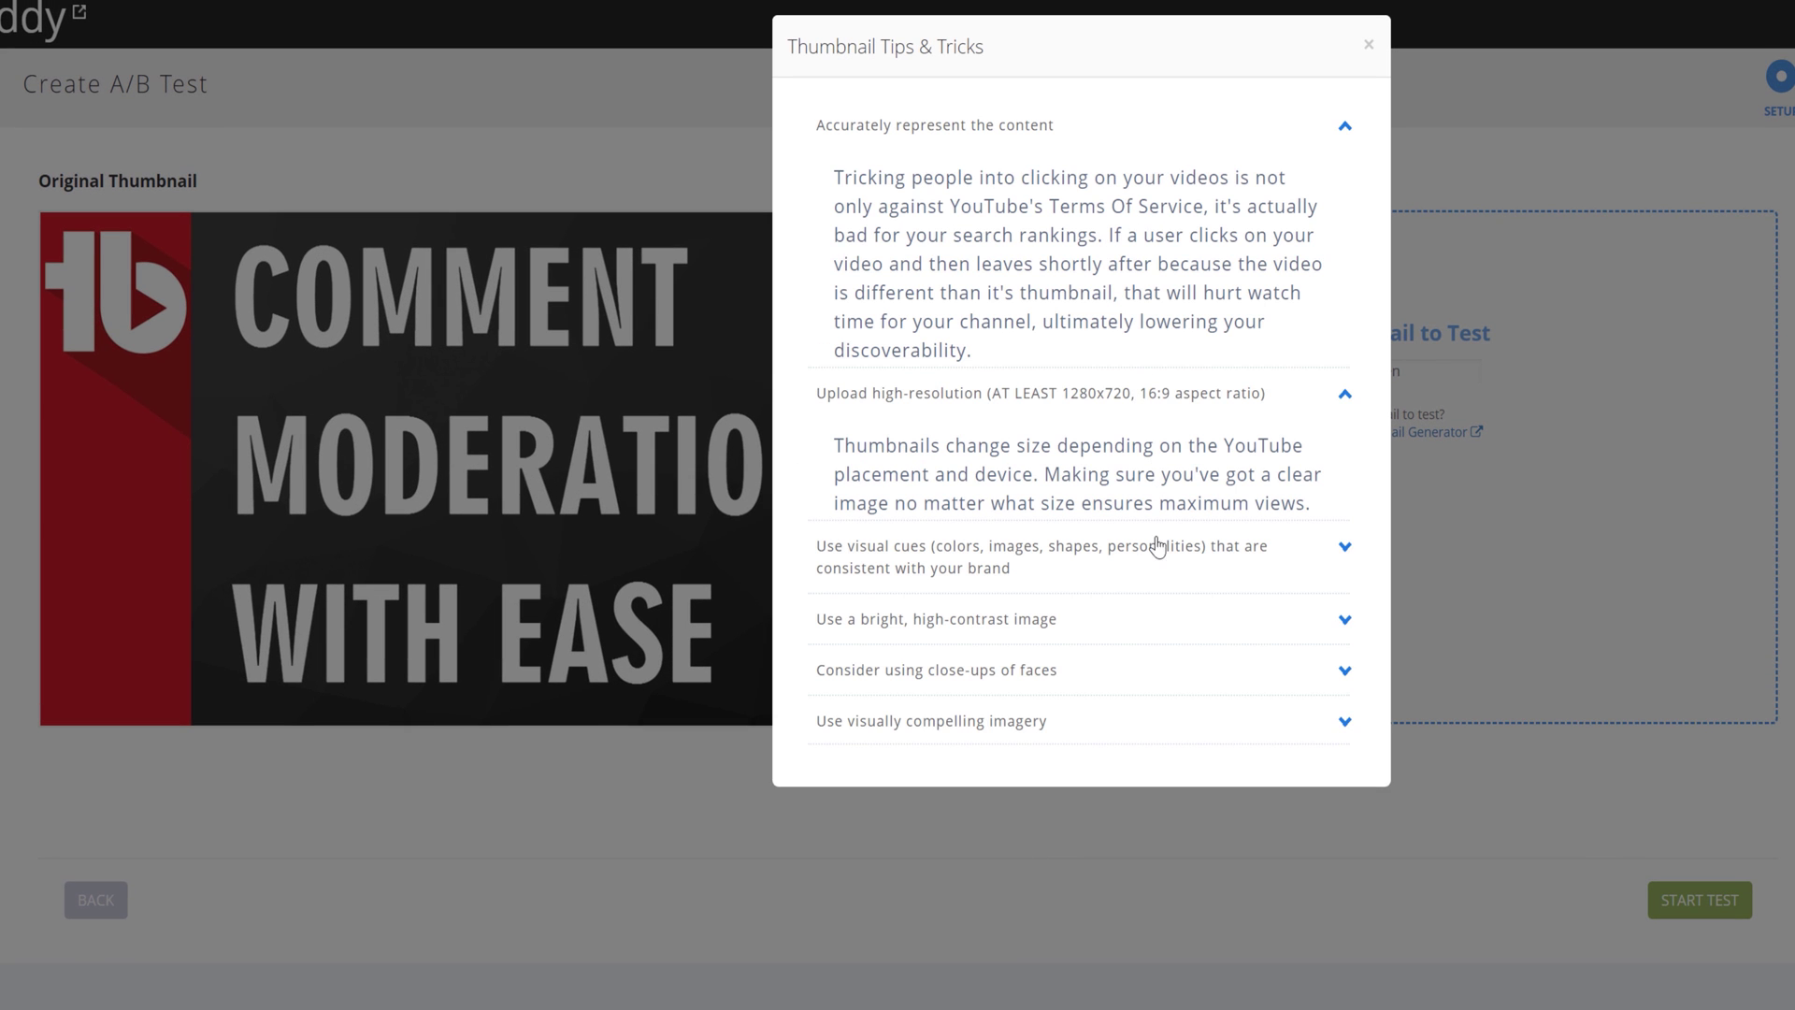
{"action": "left_click", "coordinate": [1153, 580]}
Close the tips, upload the yellow variation thumbnail, and start the test.
{"action": "left_click", "coordinate": [1368, 47]}
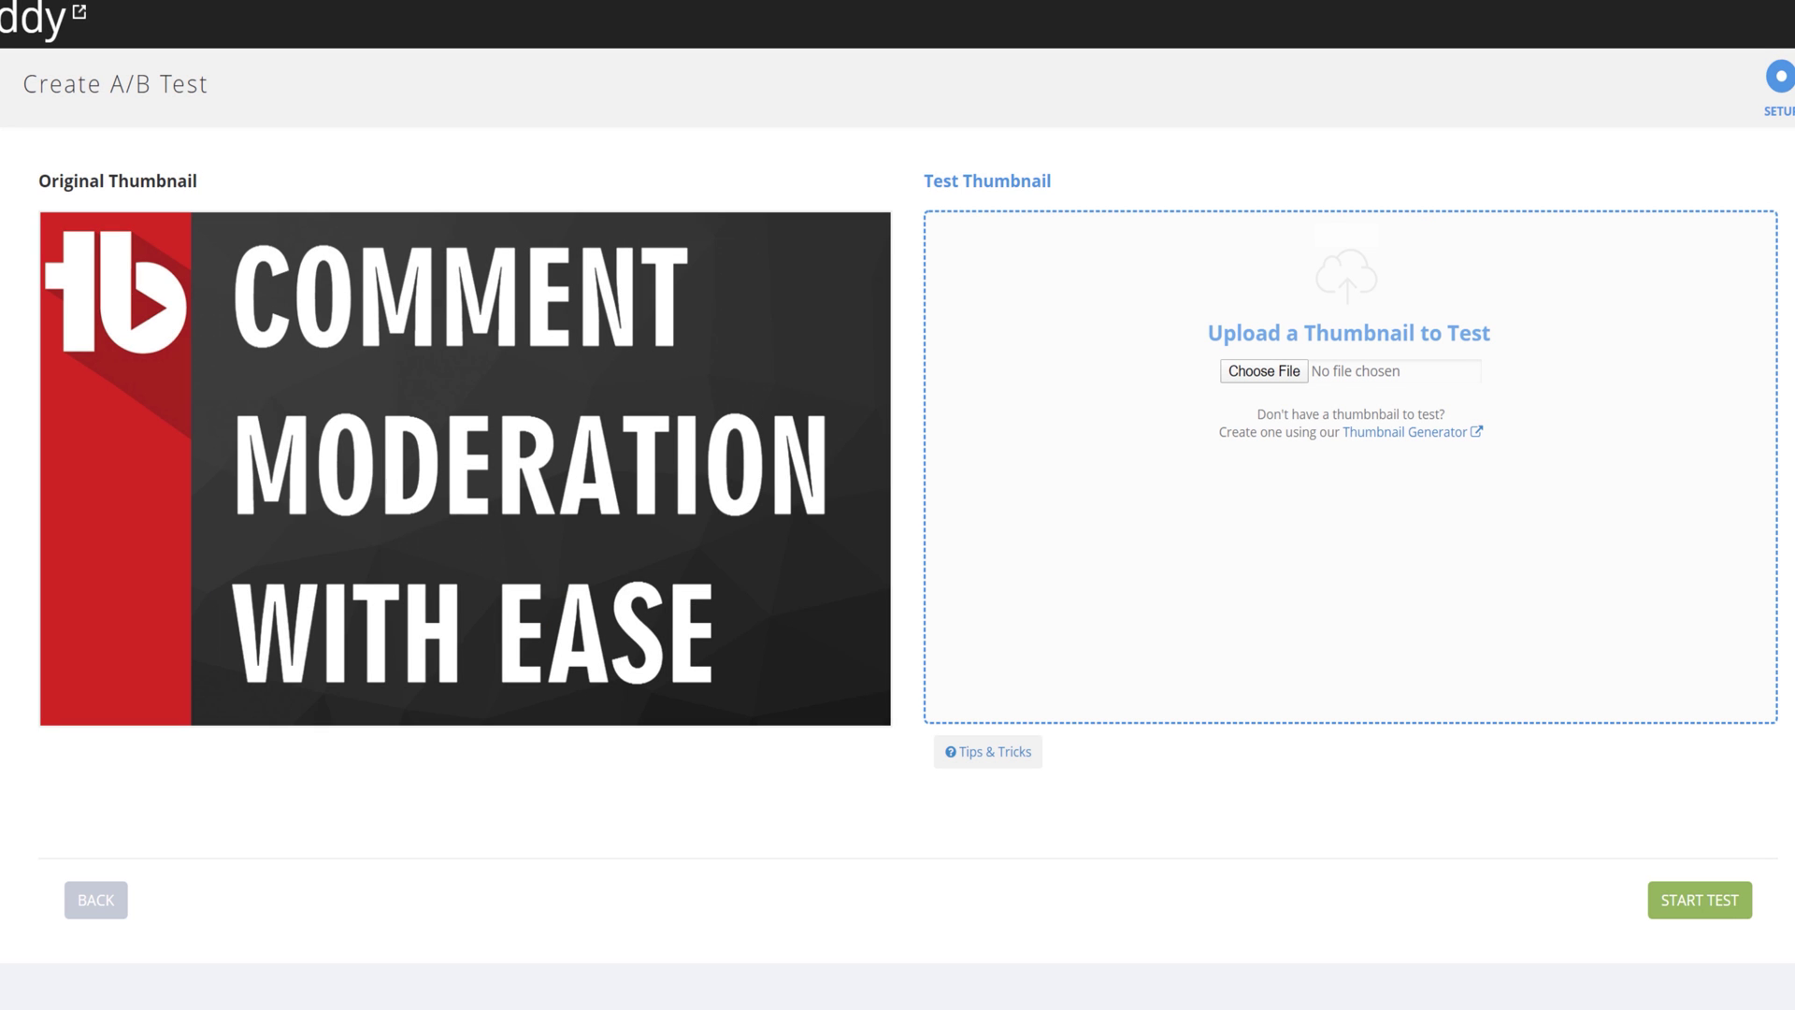
{"action": "left_click", "coordinate": [1265, 371]}
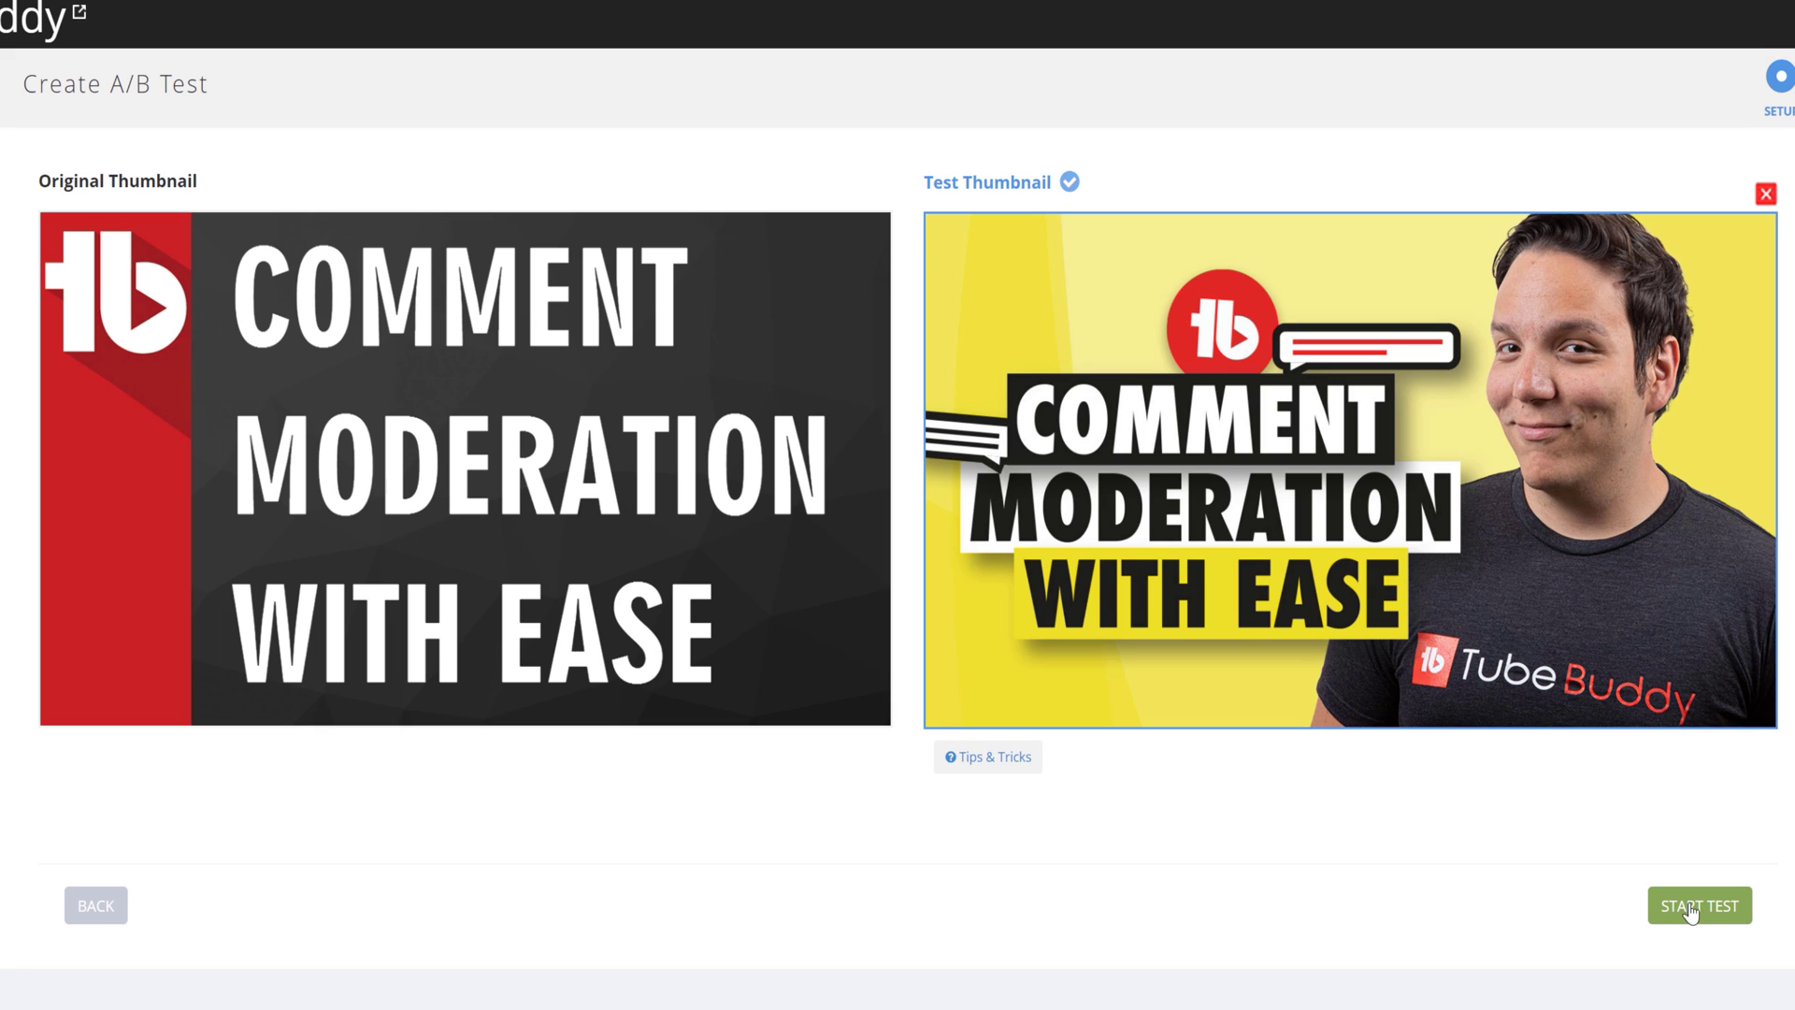
{"action": "left_click", "coordinate": [1691, 910]}
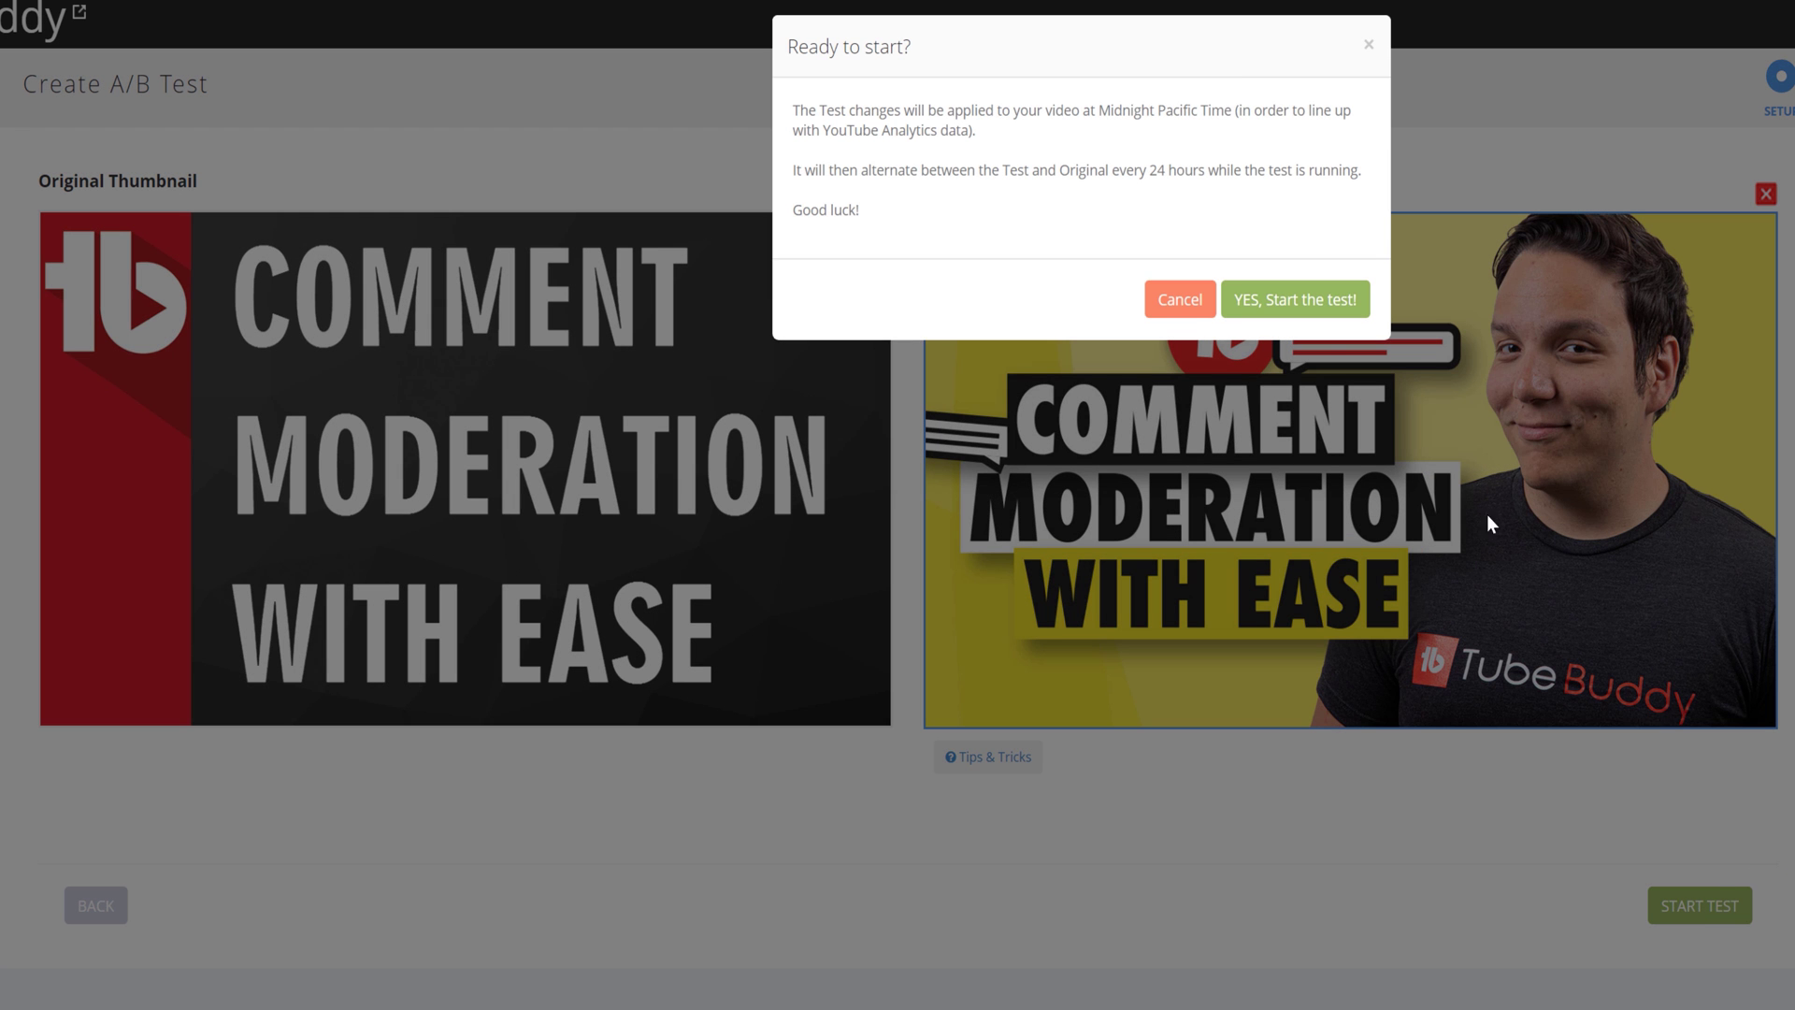
Confirm starting the test, then view the Click-Through Rate help showing the Variation 31.02% better.
{"action": "left_click", "coordinate": [1296, 302]}
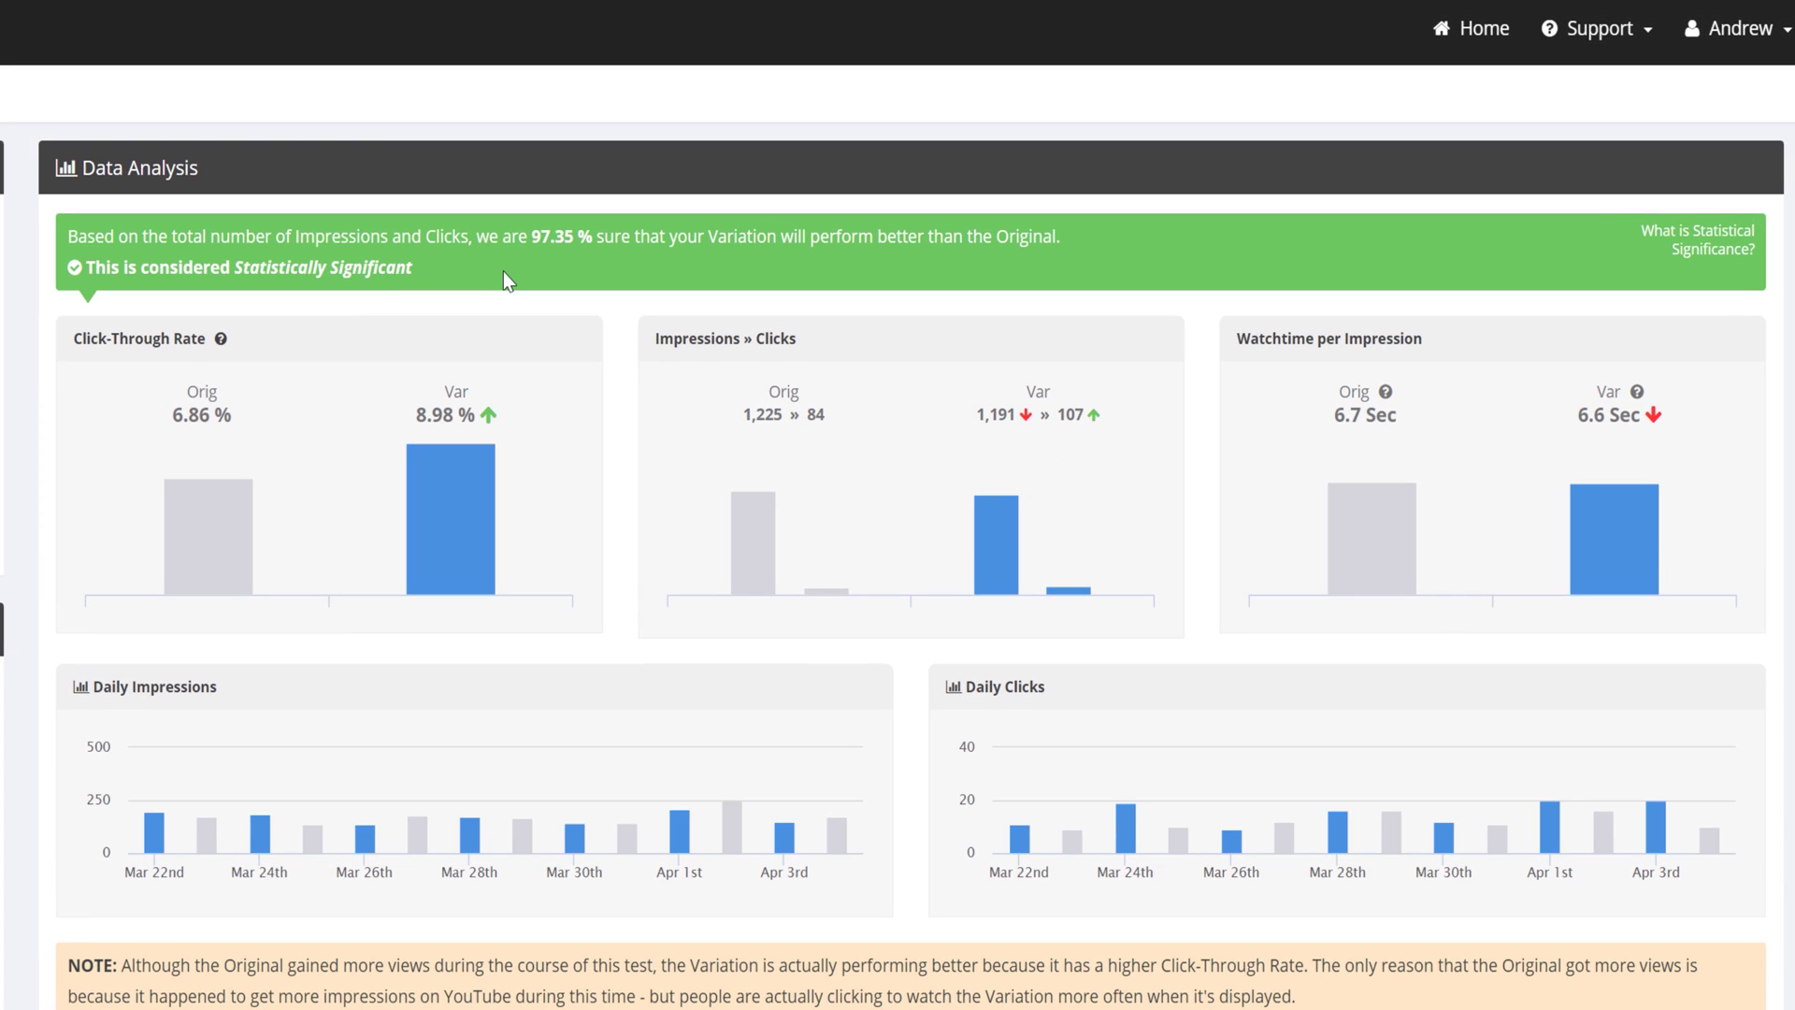
{"action": "scroll", "coordinate": [503, 280], "scroll_direction": "down", "scroll_amount": 2}
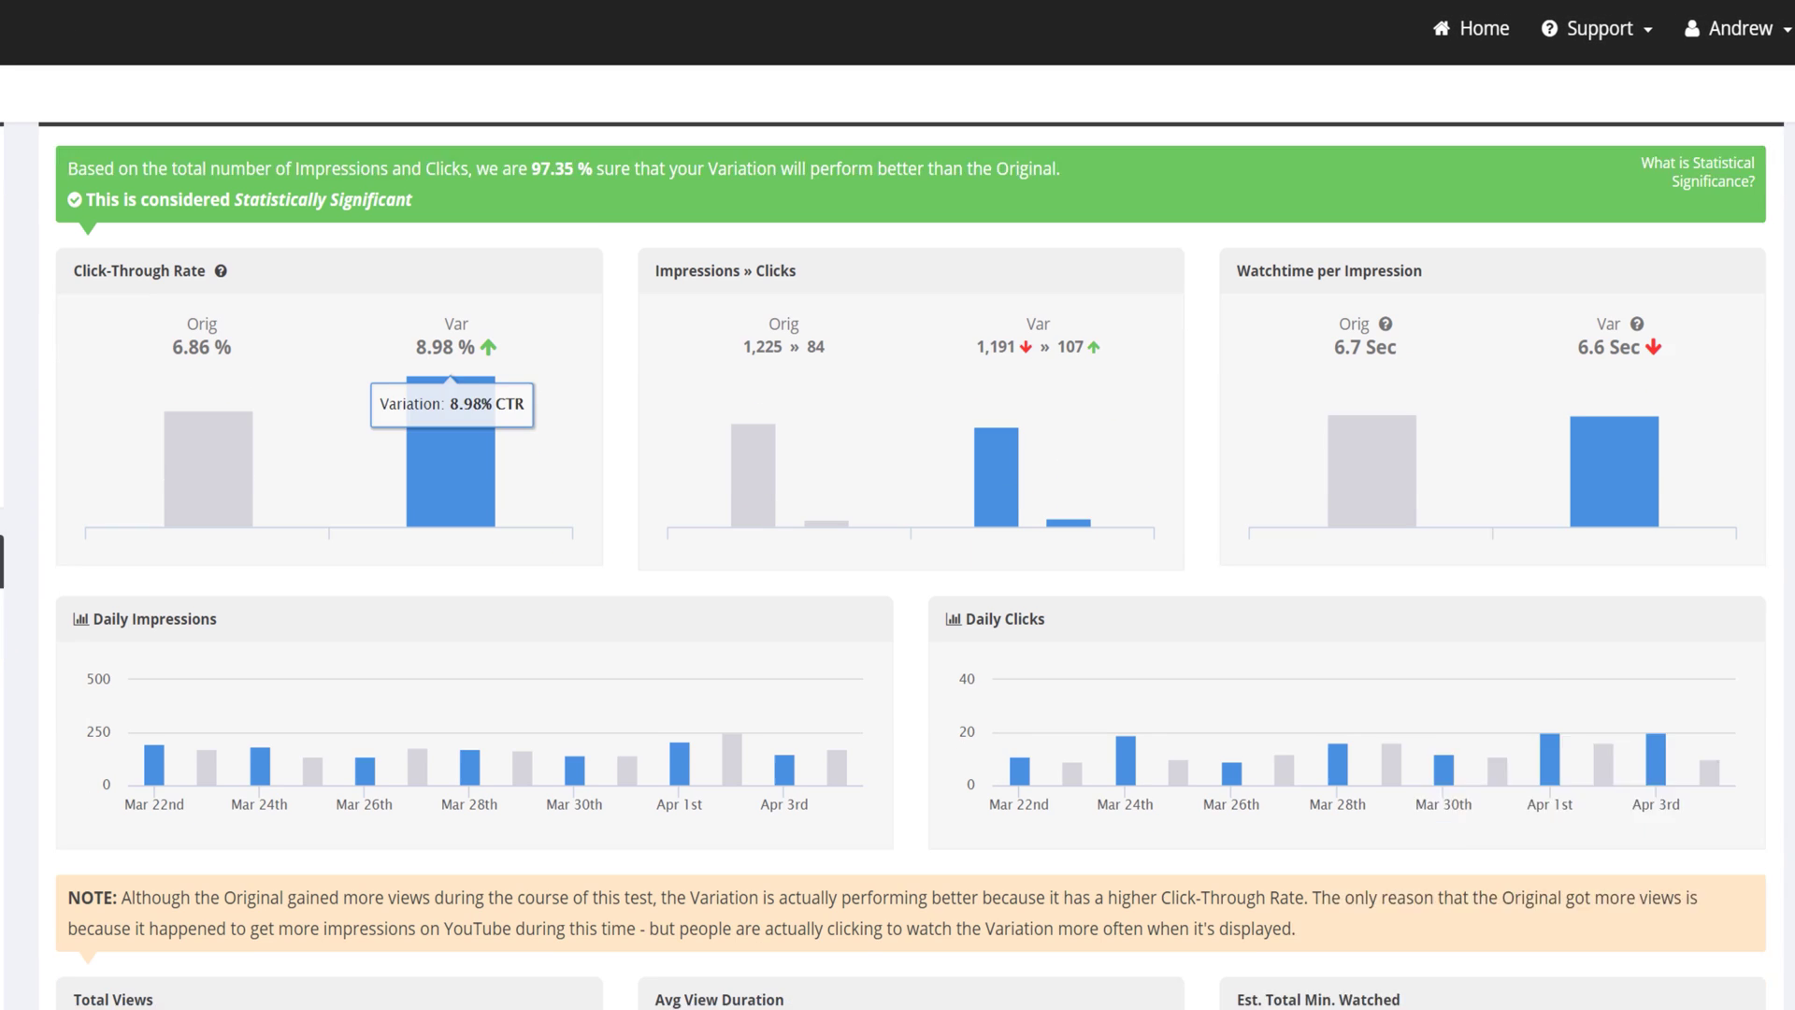
{"action": "scroll", "coordinate": [893, 563], "scroll_direction": "up", "scroll_amount": 2}
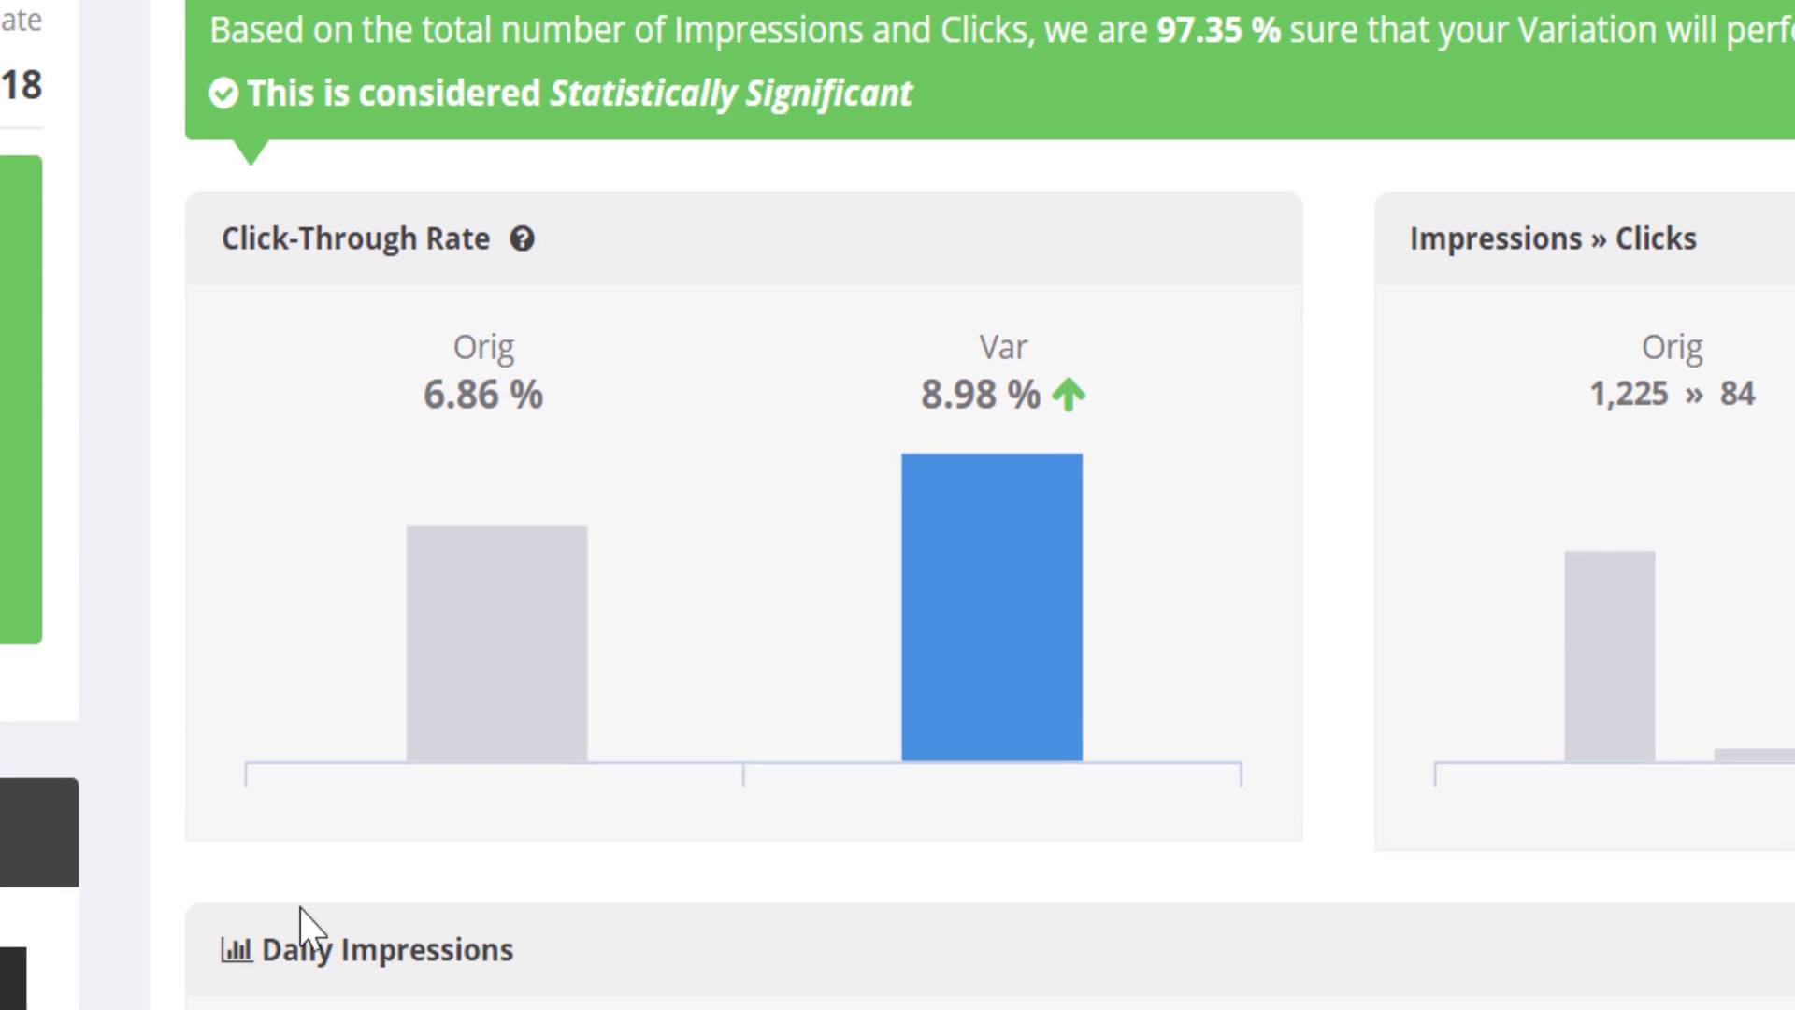
{"action": "mouse_move", "coordinate": [662, 326]}
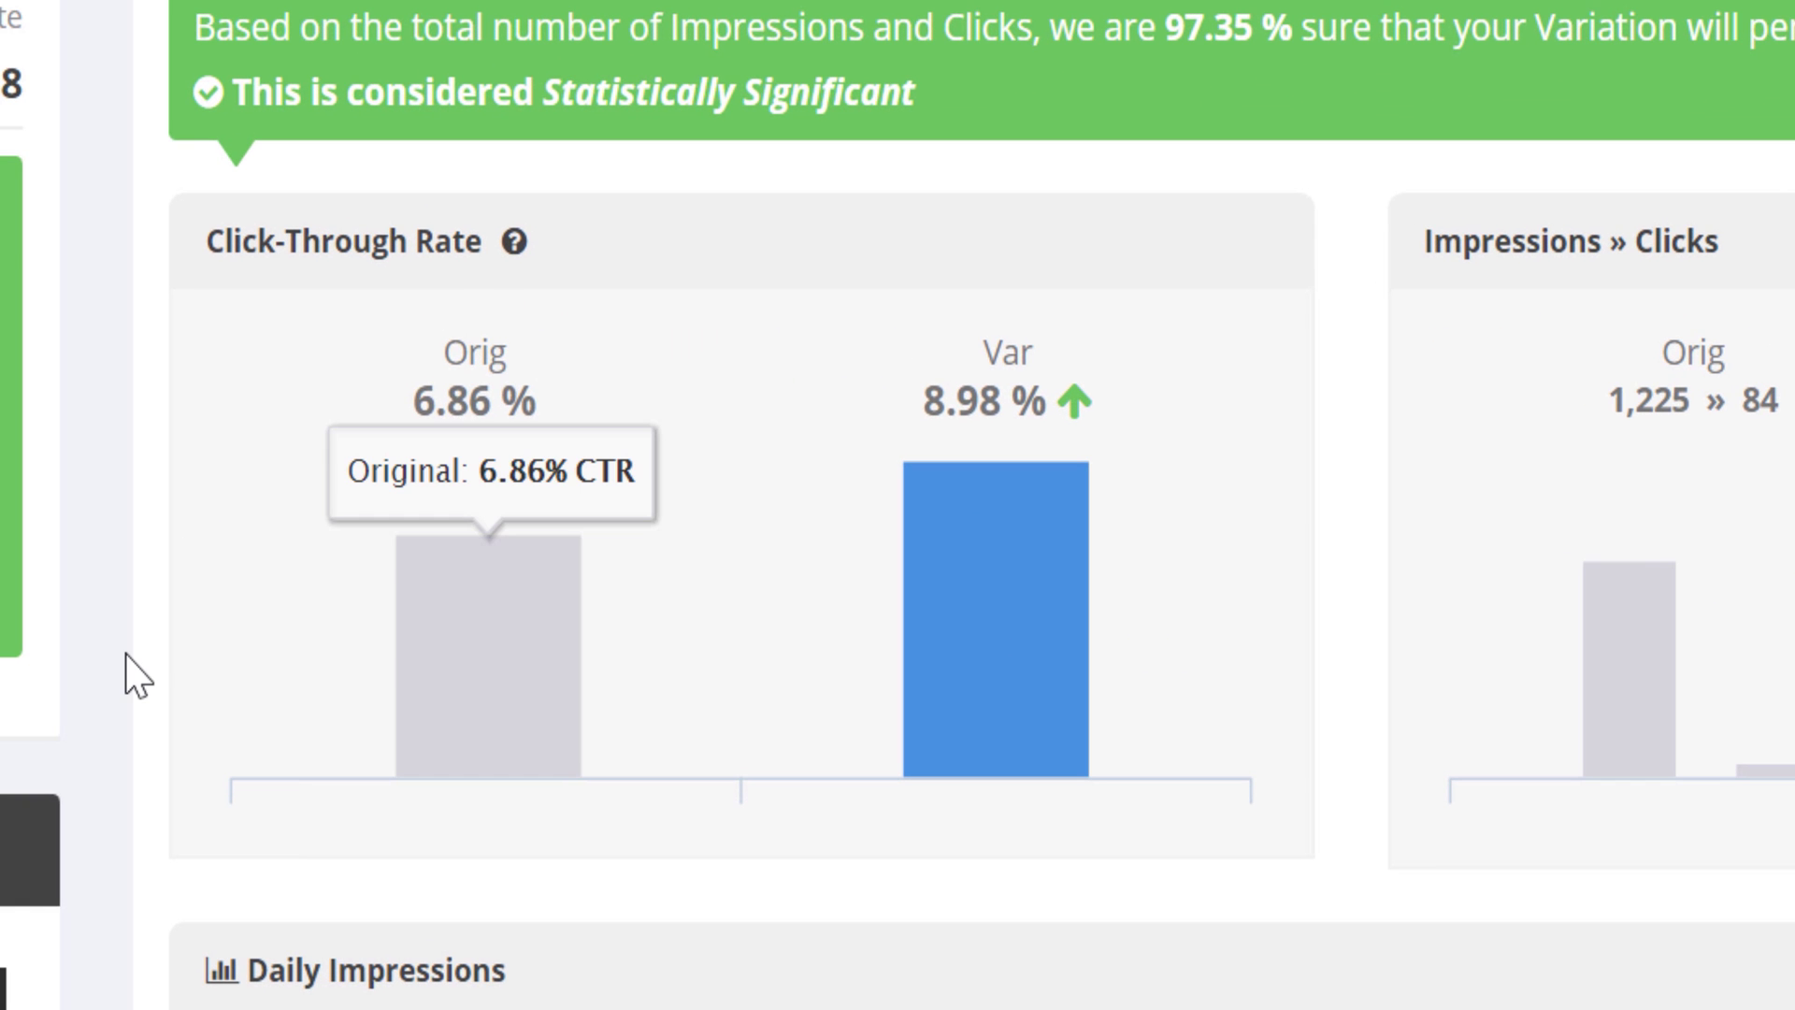
{"action": "left_click", "coordinate": [513, 244]}
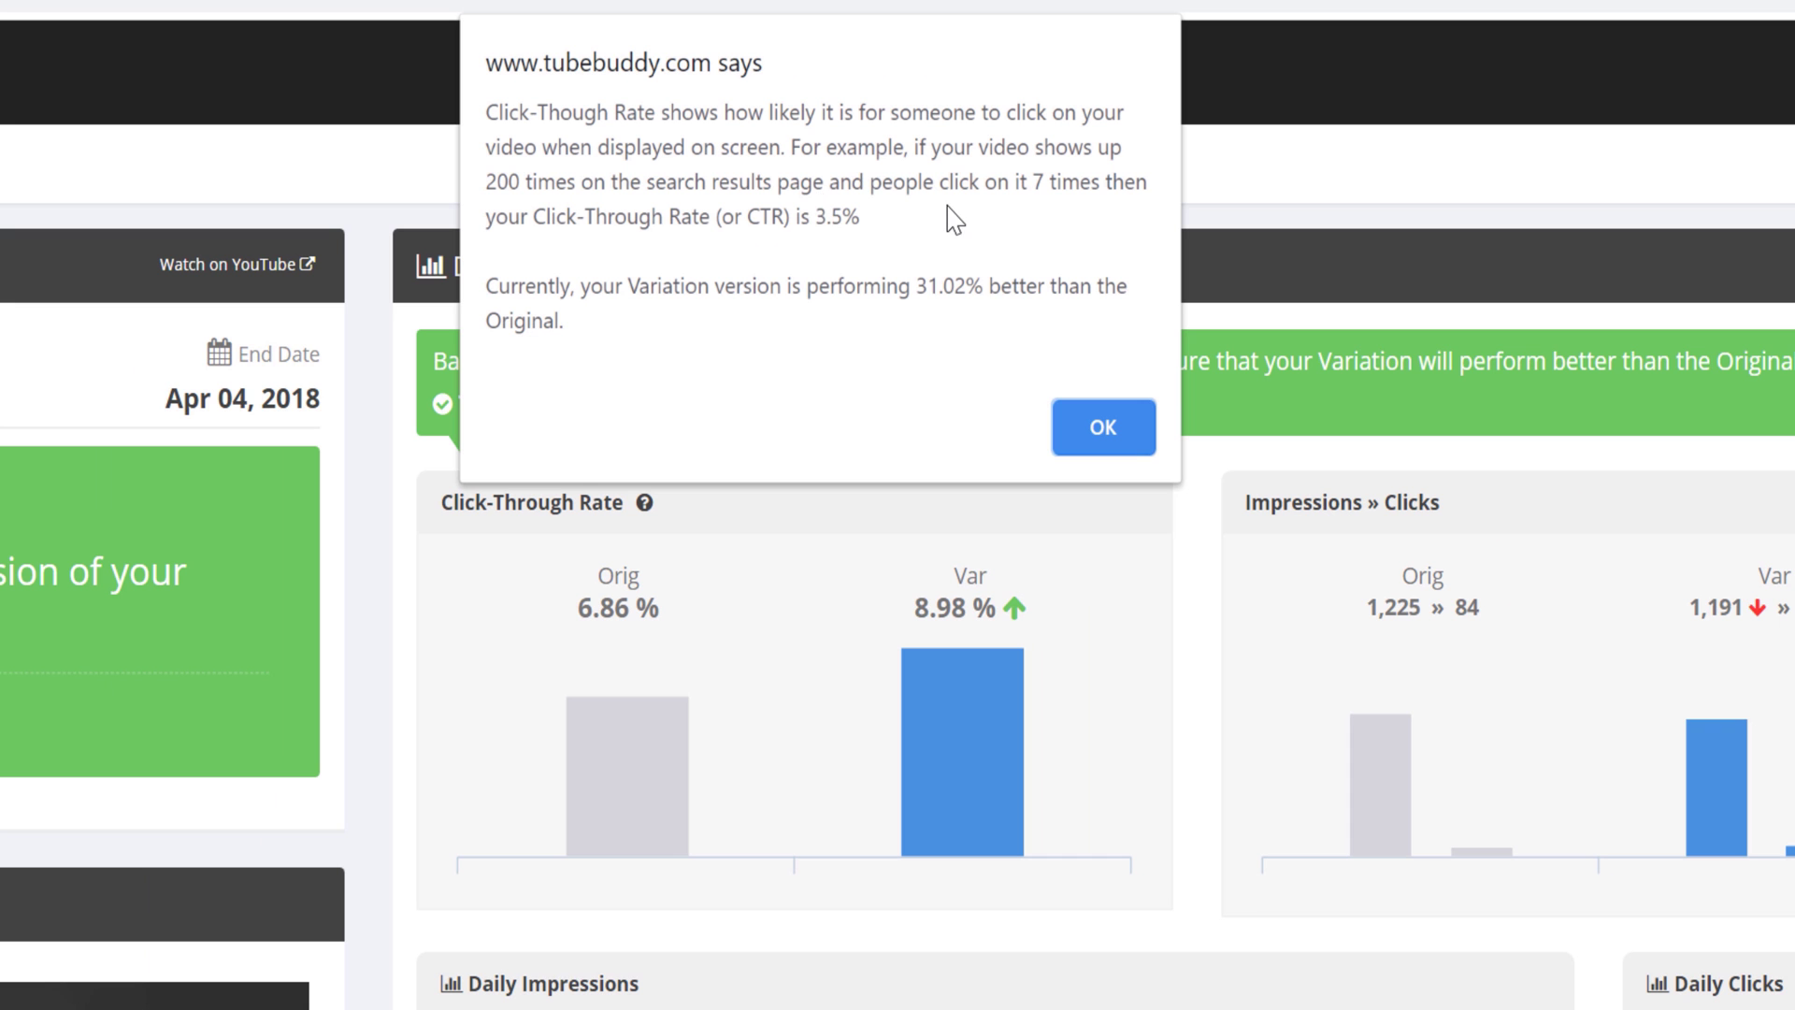
Dismiss the CTR alert and read the Impressions » Clicks and Watchtime per Impression values.
{"action": "left_click", "coordinate": [1092, 427]}
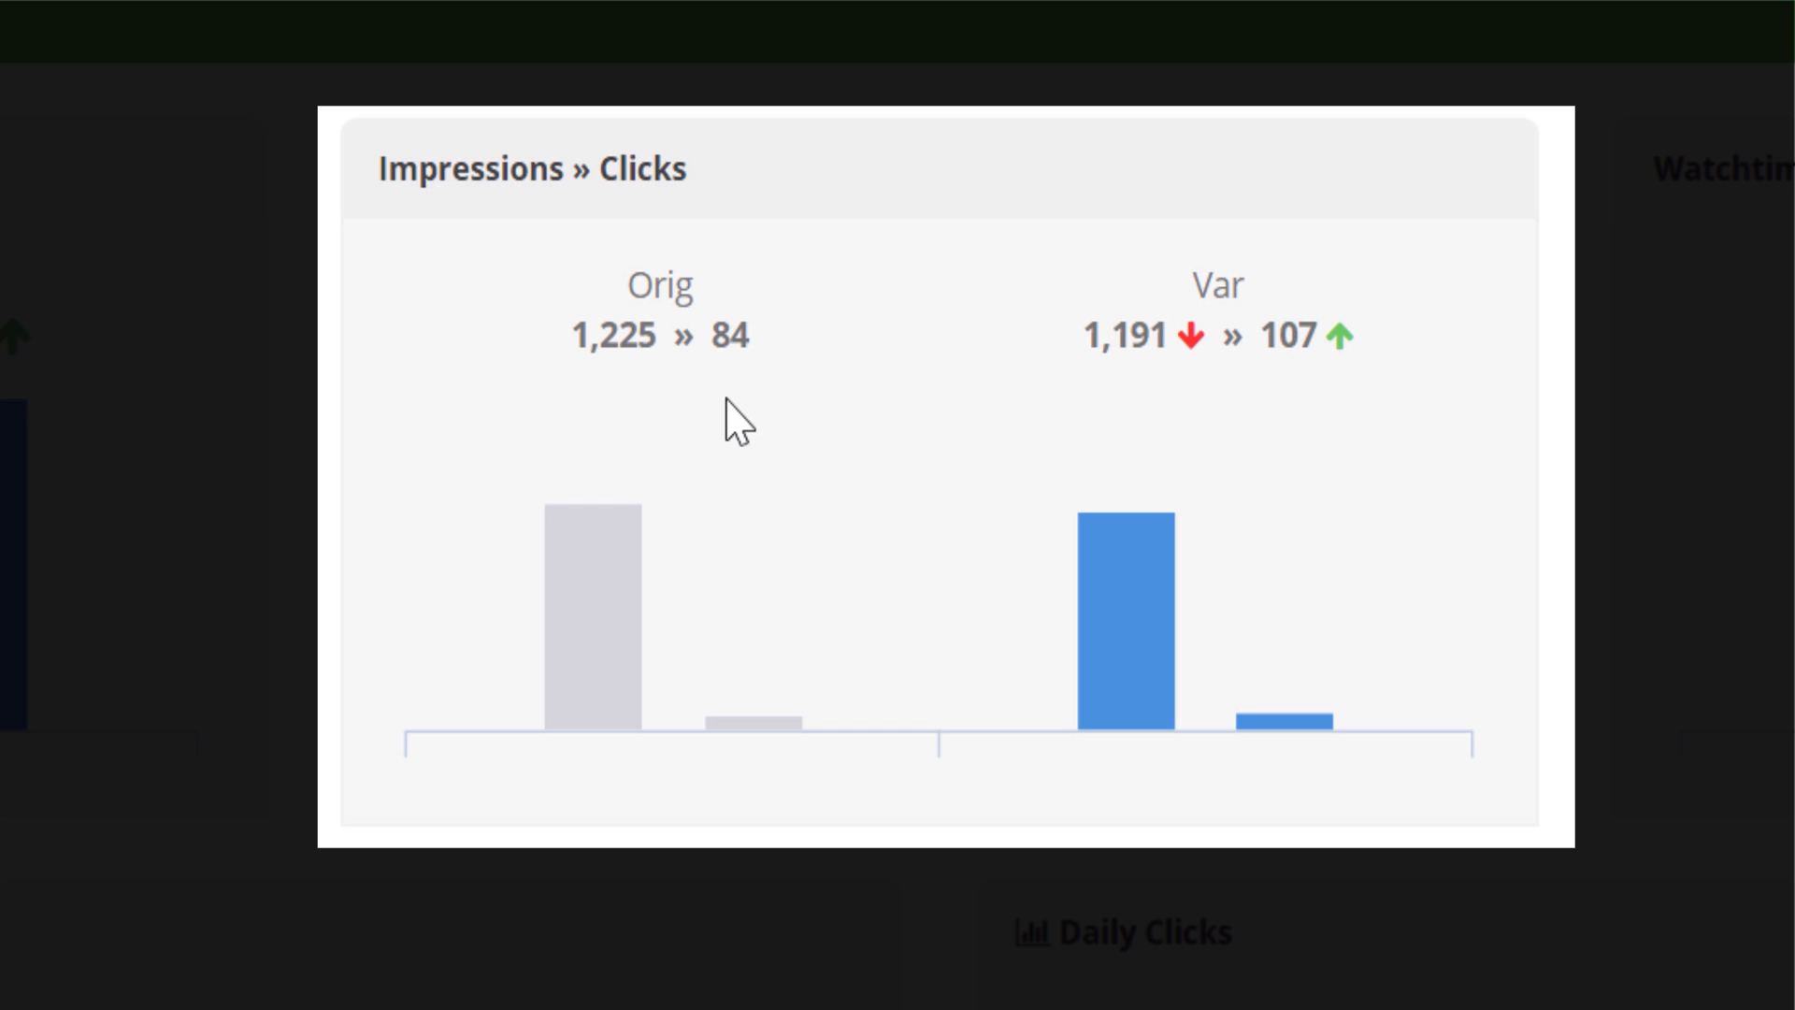
{"action": "mouse_move", "coordinate": [621, 721]}
{"action": "mouse_move", "coordinate": [1102, 591]}
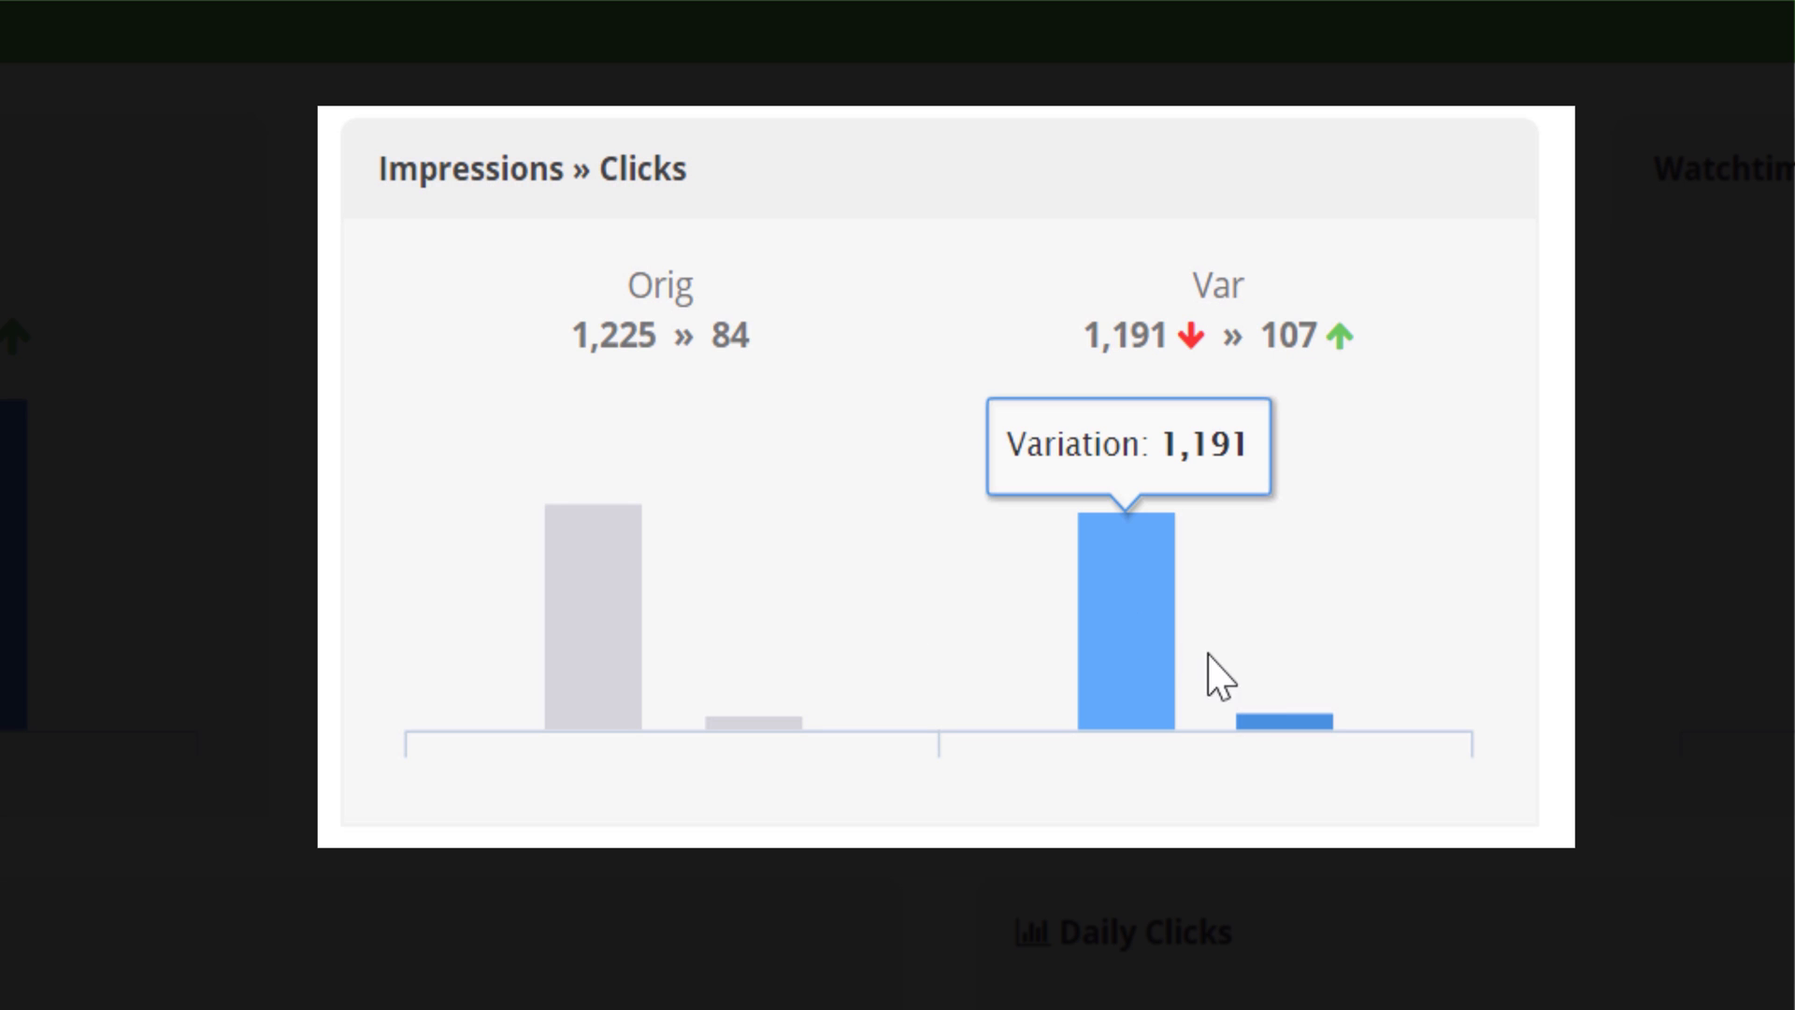
{"action": "mouse_move", "coordinate": [1264, 694]}
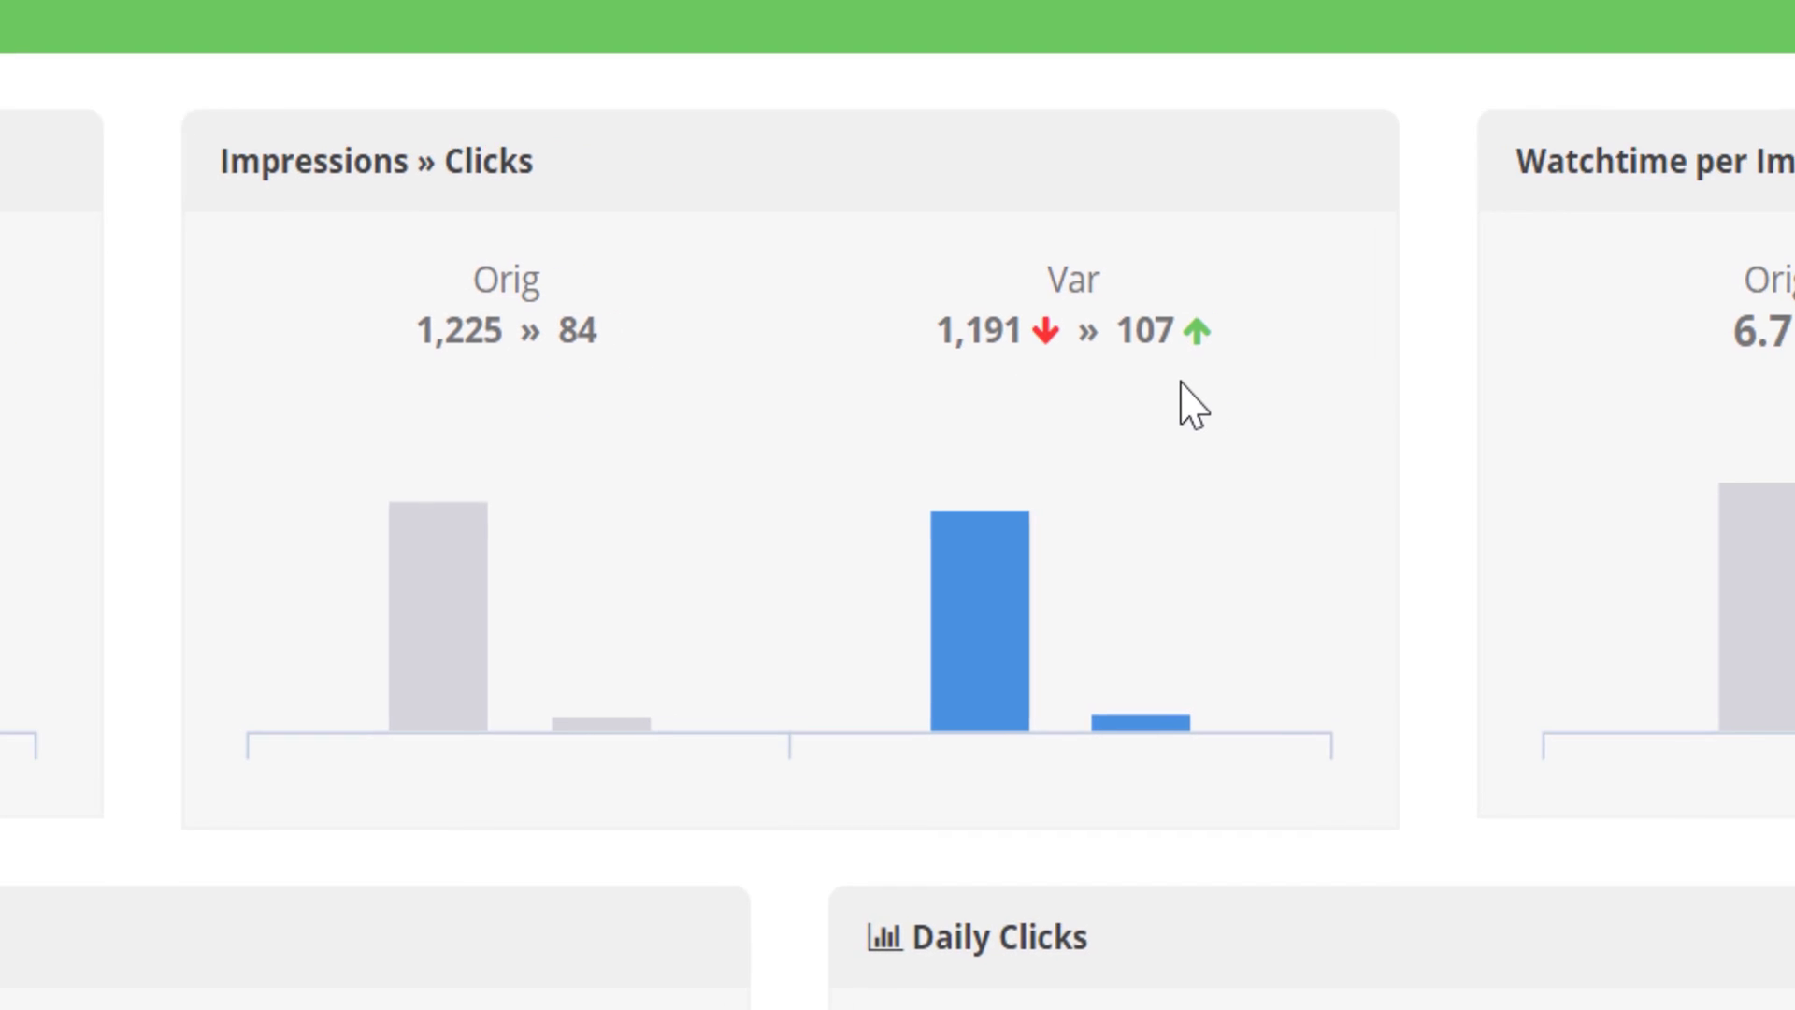
{"action": "mouse_move", "coordinate": [412, 353]}
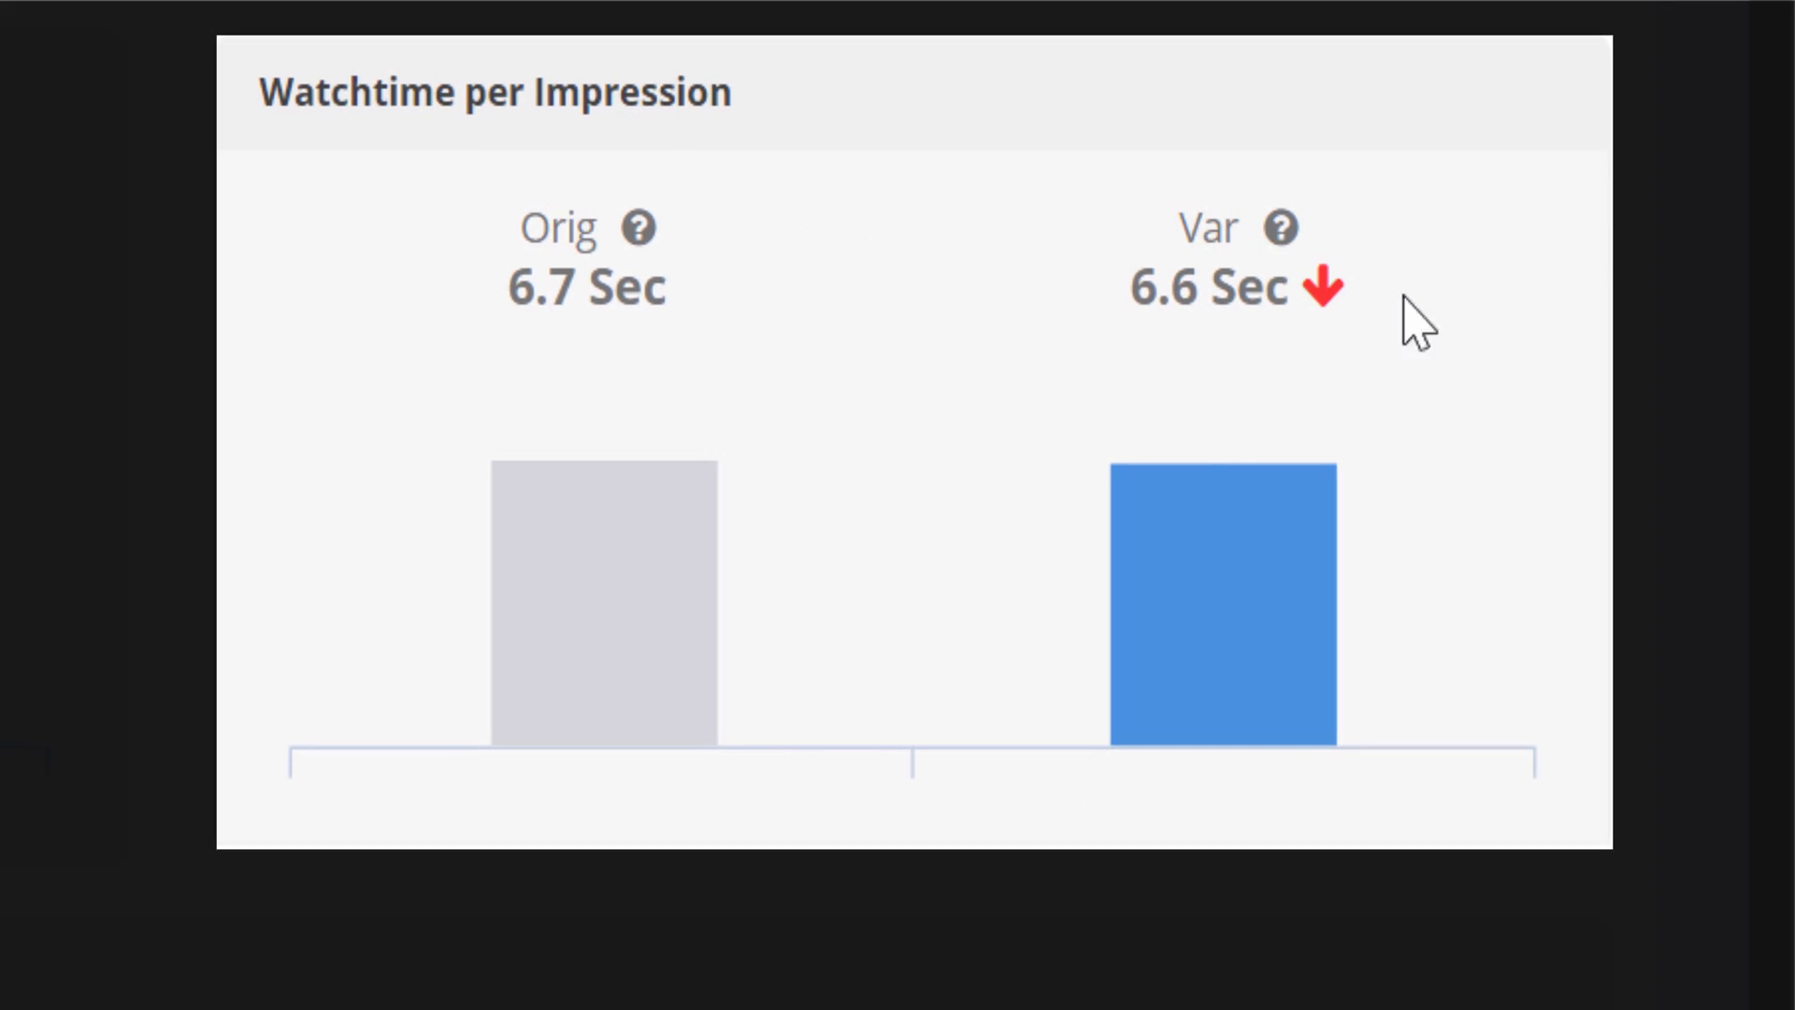
{"action": "mouse_move", "coordinate": [778, 495]}
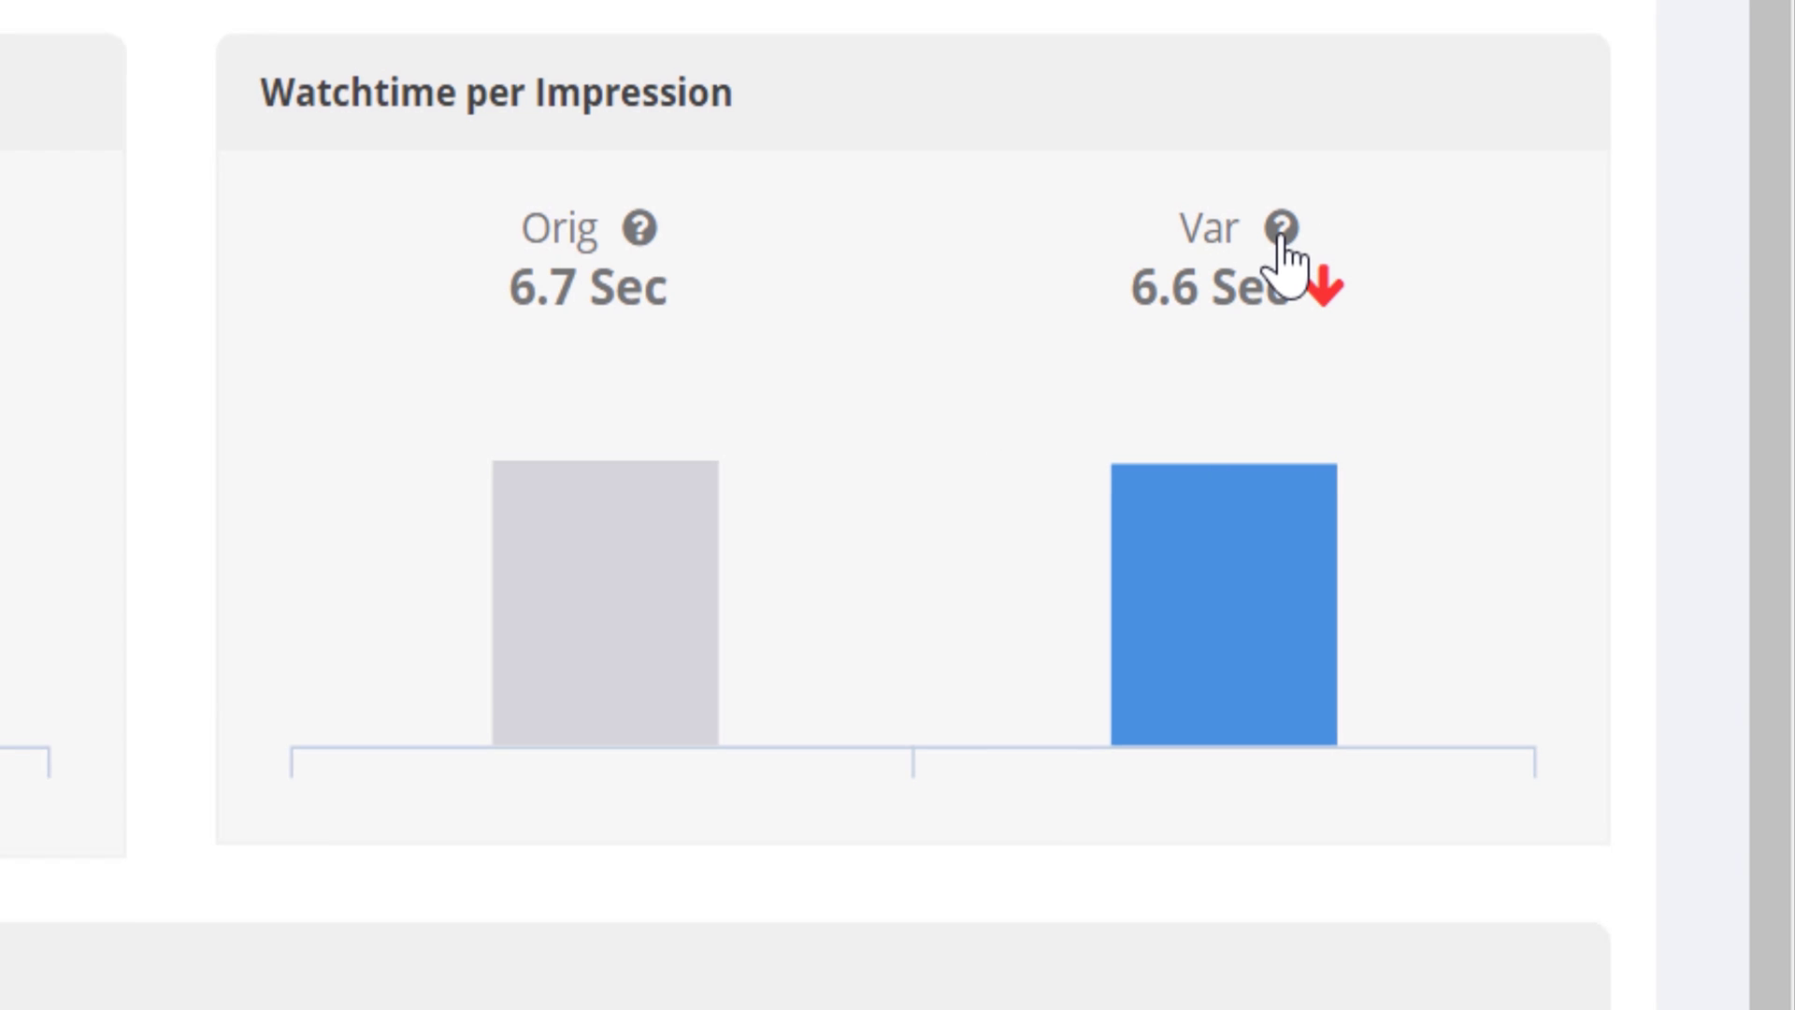
{"action": "left_click", "coordinate": [1280, 234]}
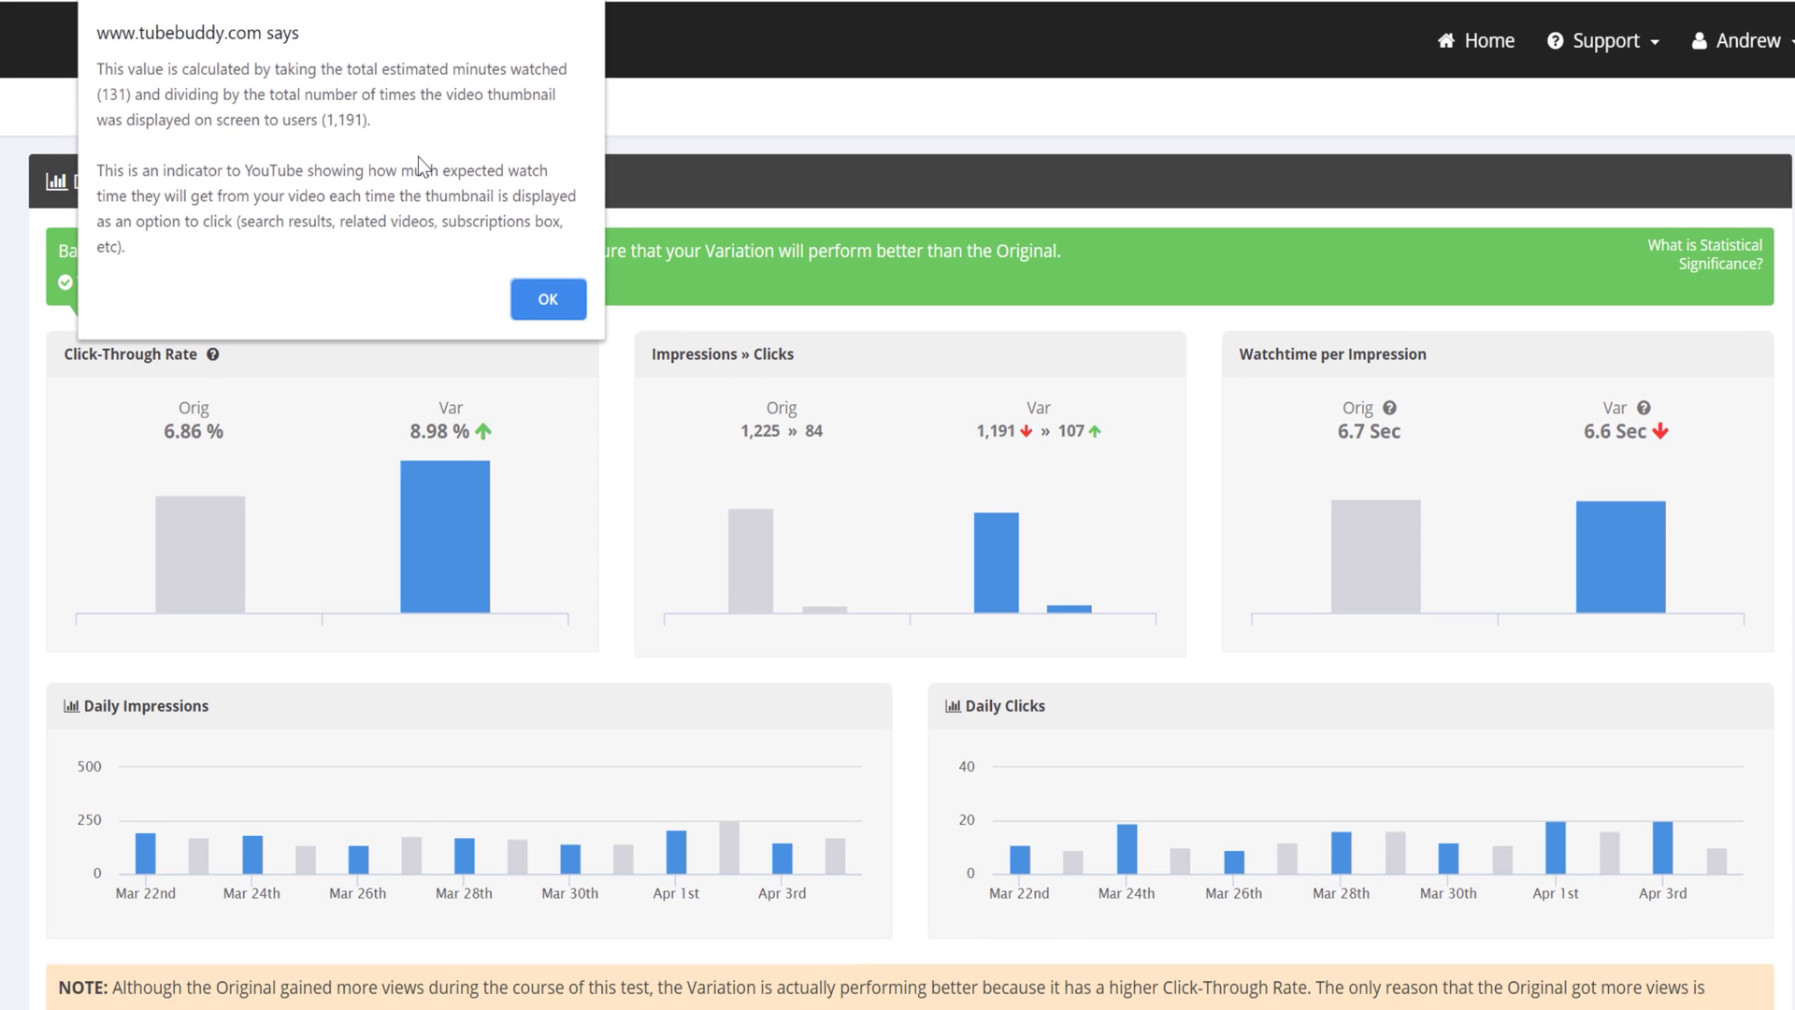
{"action": "left_click", "coordinate": [534, 295]}
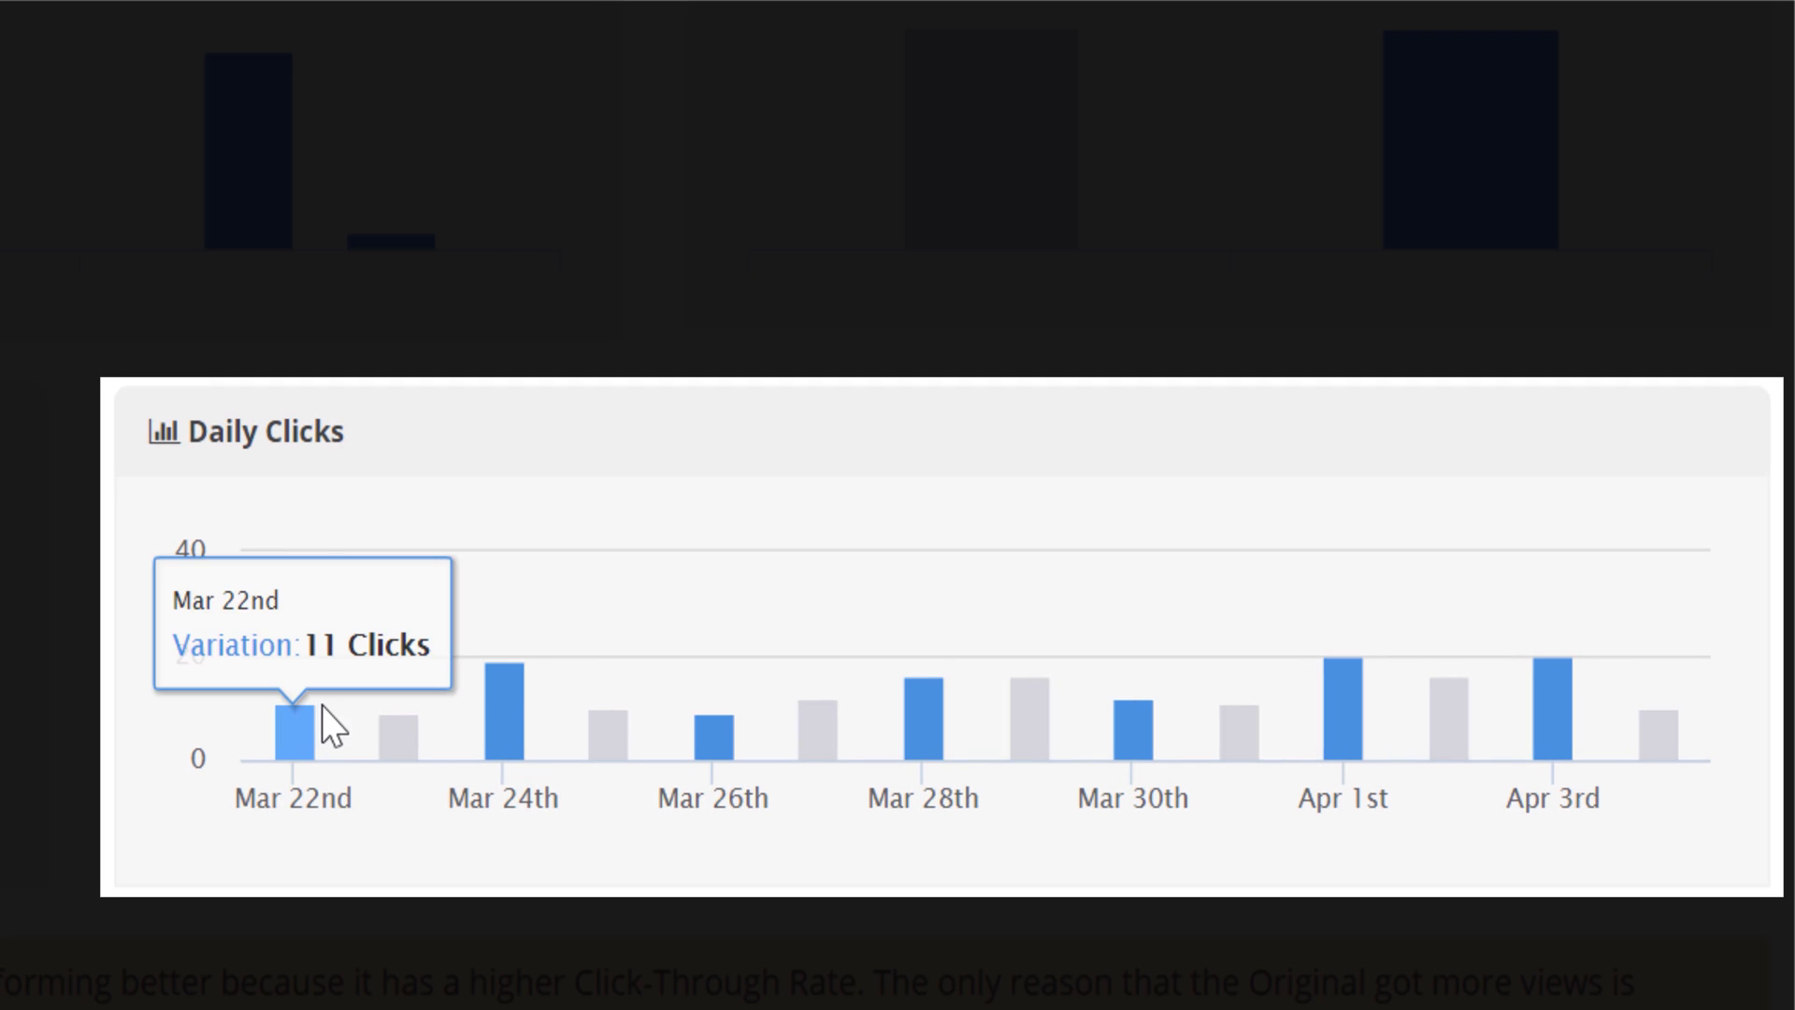
{"action": "mouse_move", "coordinate": [1459, 739]}
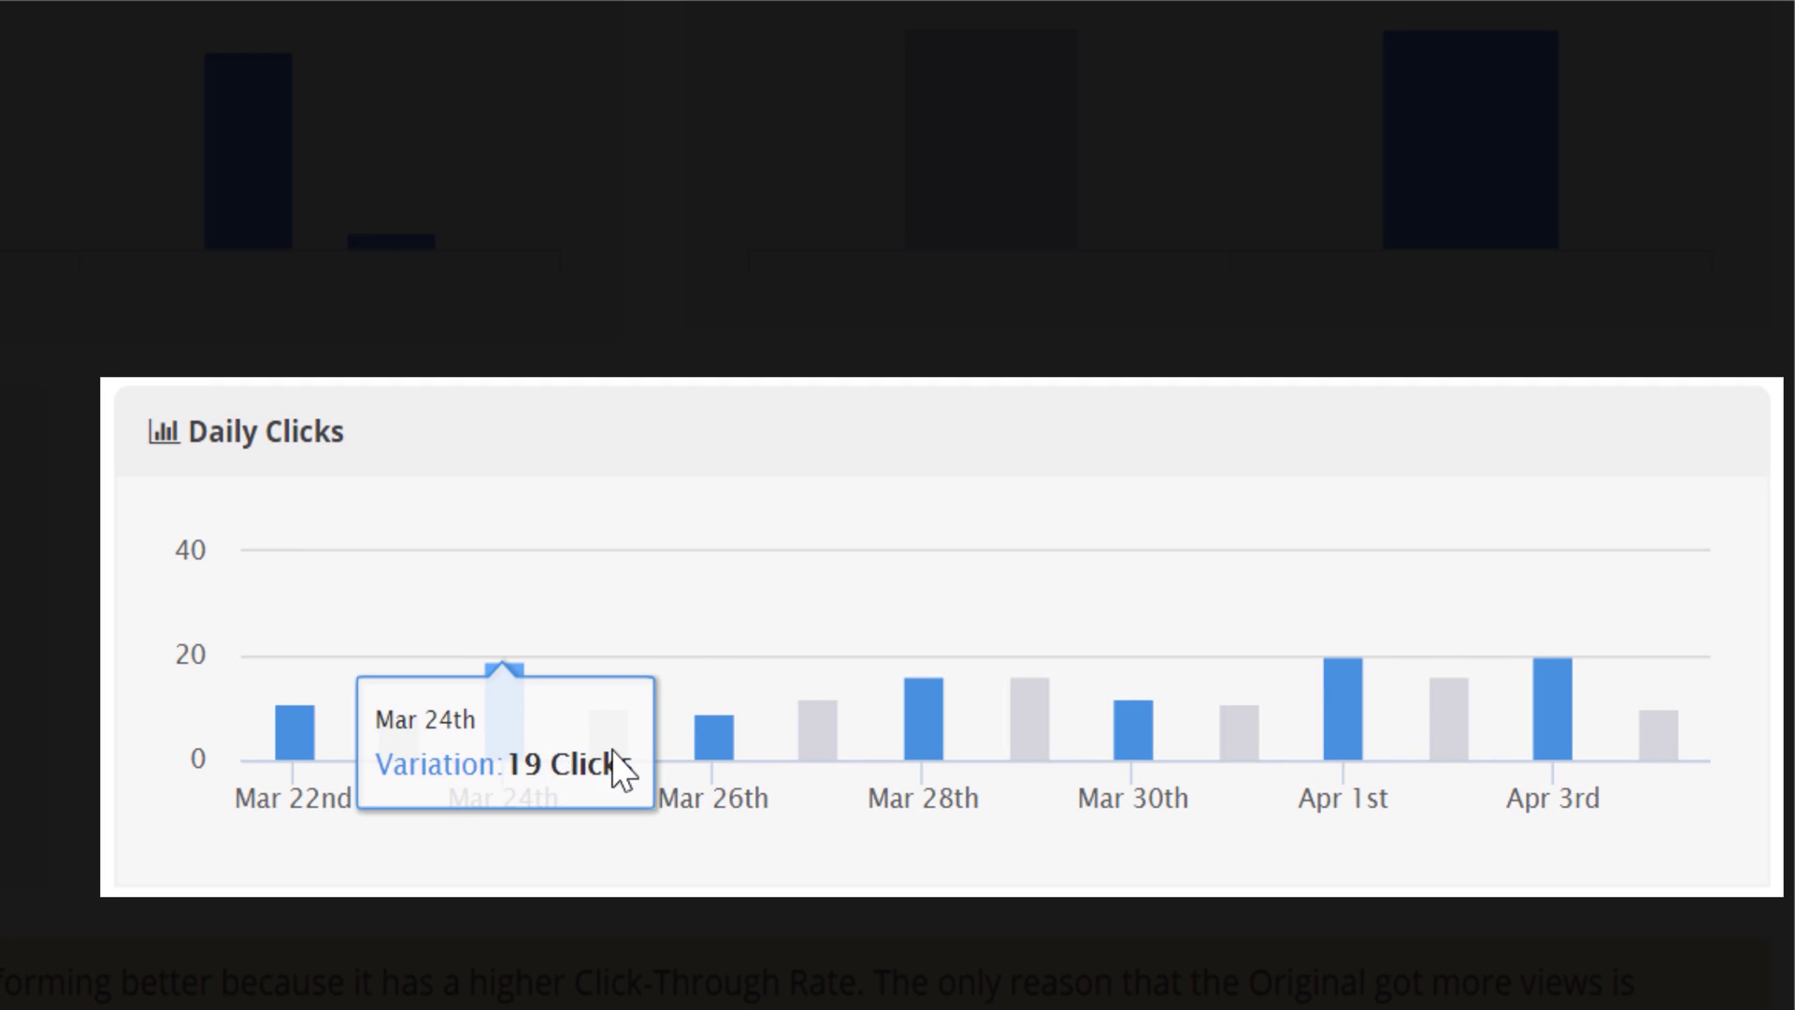
{"action": "mouse_move", "coordinate": [733, 754]}
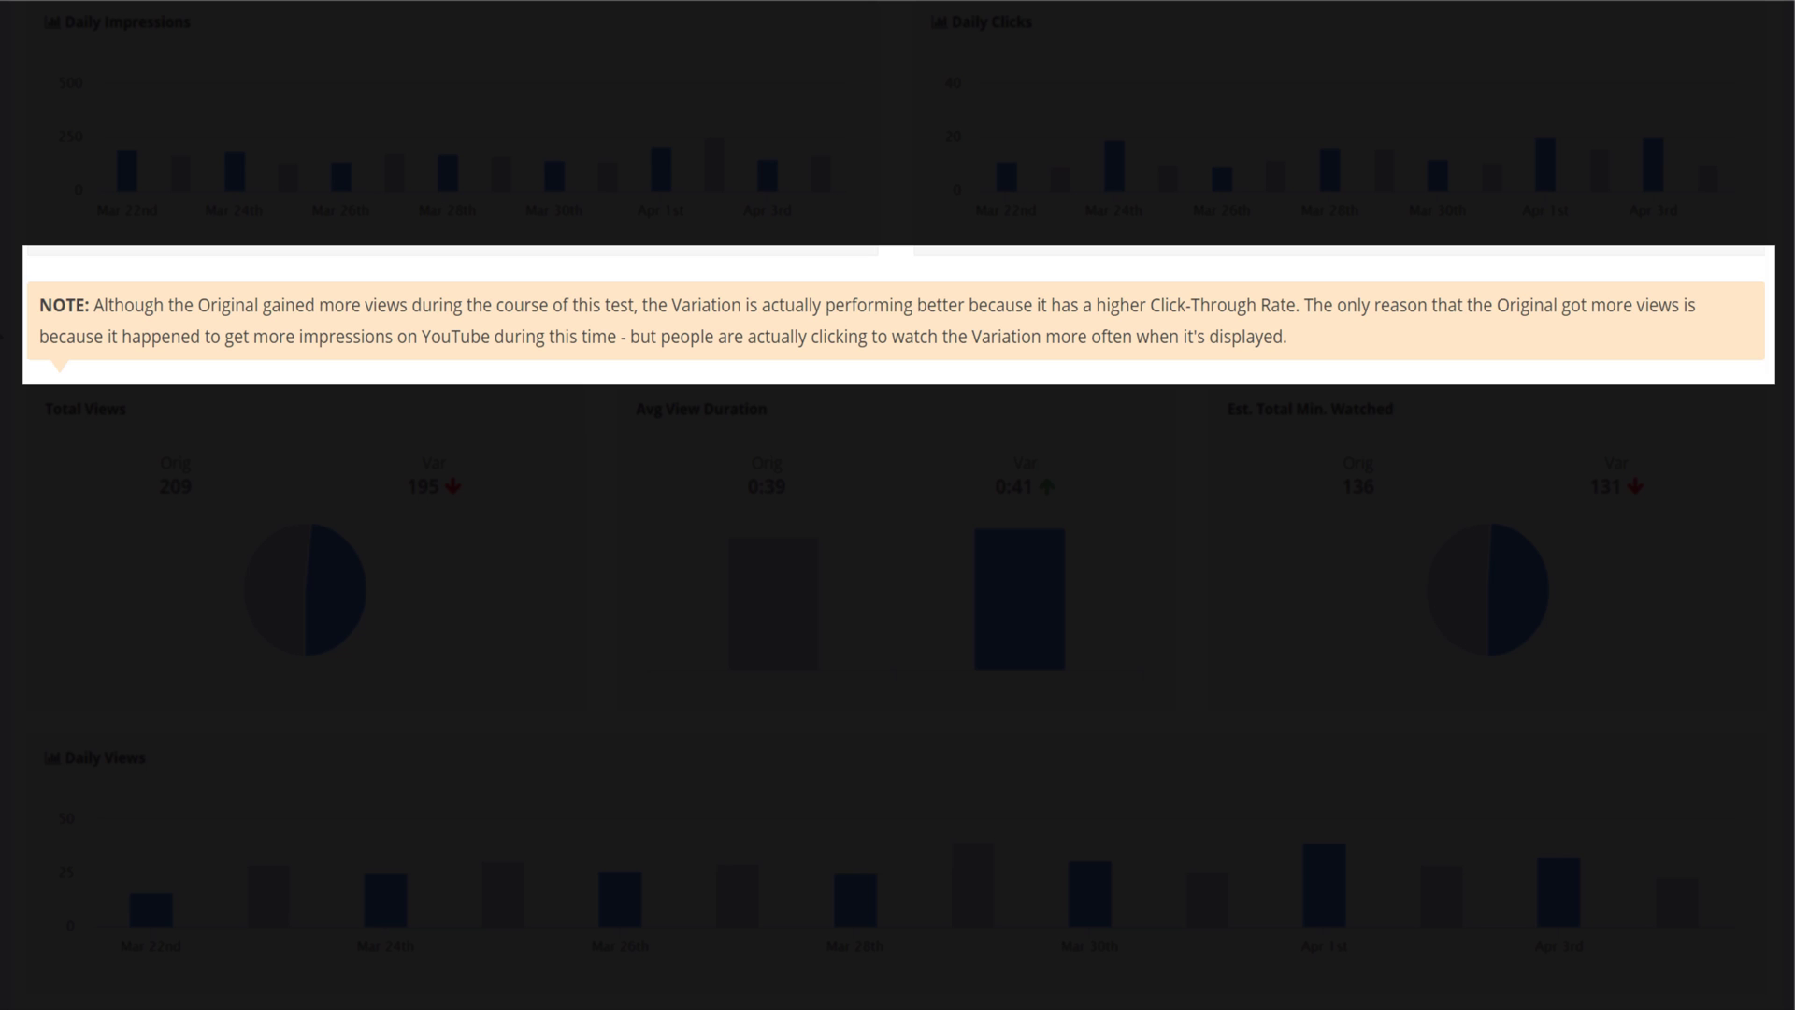
Scroll to the Total Views, Avg View Duration, Minutes Watched and Daily Views charts and read them.
{"action": "scroll", "coordinate": [898, 505], "scroll_direction": "down", "scroll_amount": 4}
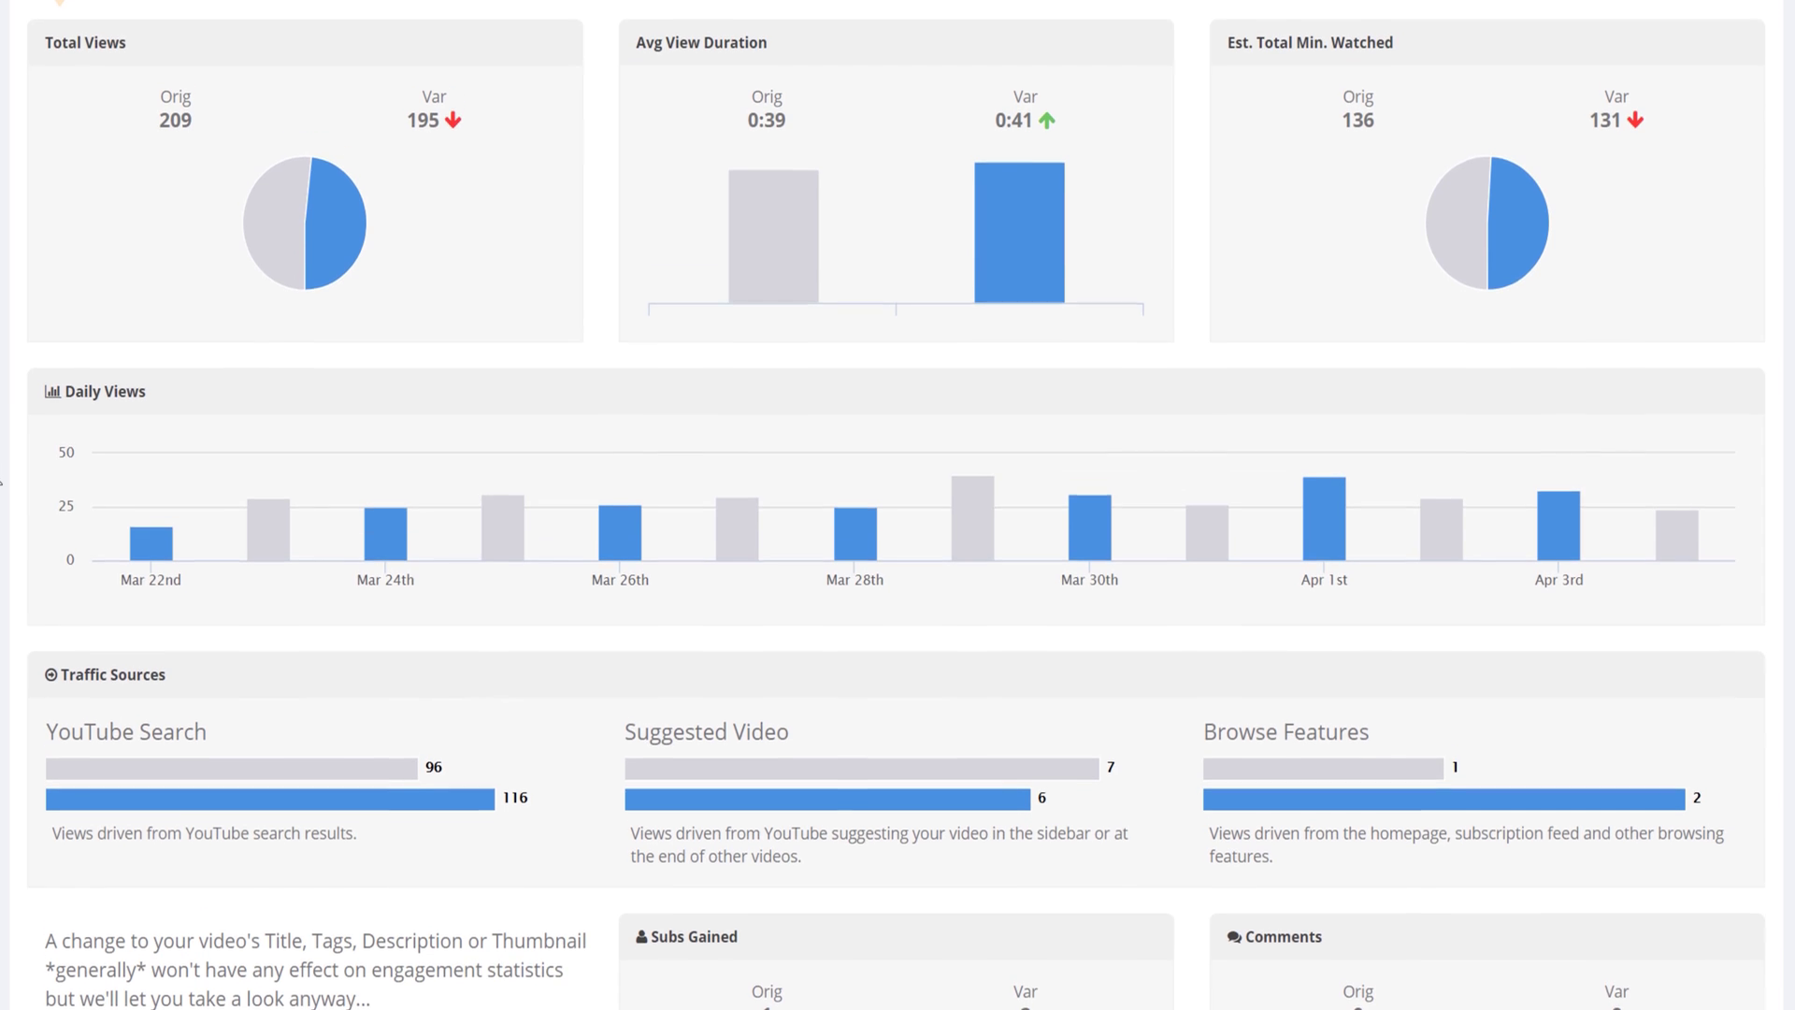
{"action": "mouse_move", "coordinate": [663, 227]}
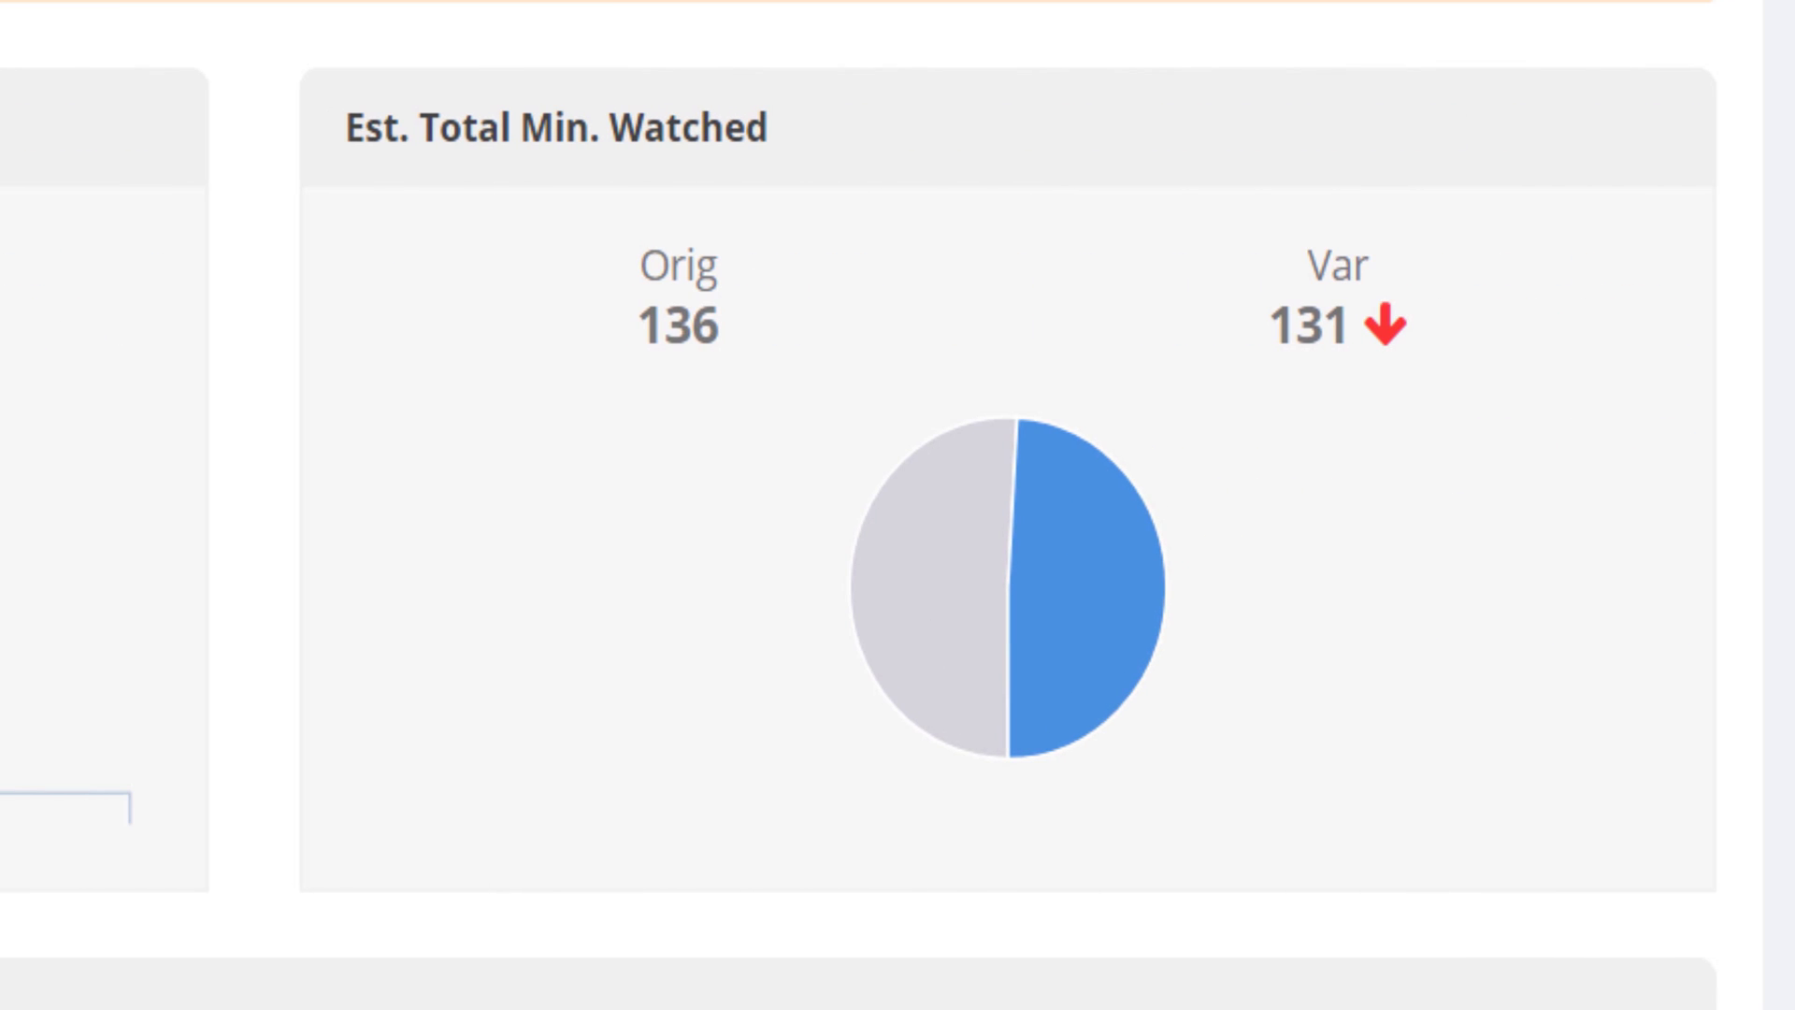
{"action": "mouse_move", "coordinate": [1104, 643]}
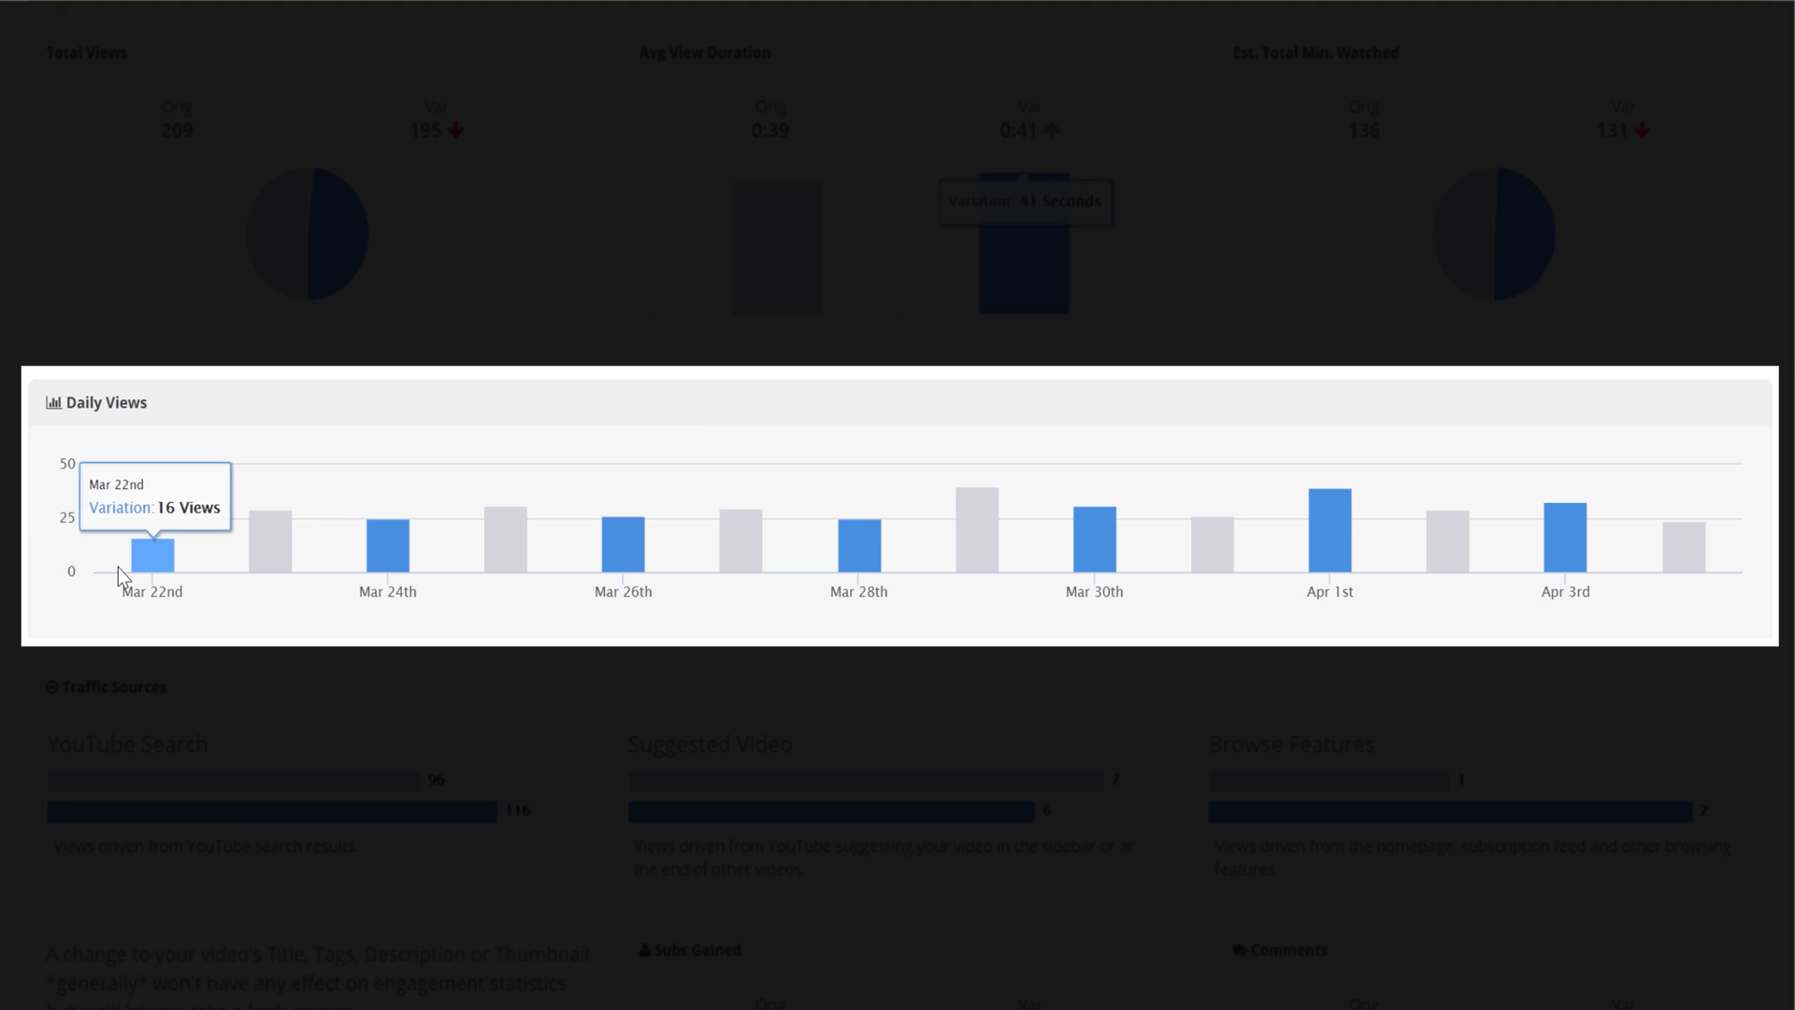
{"action": "mouse_move", "coordinate": [255, 552]}
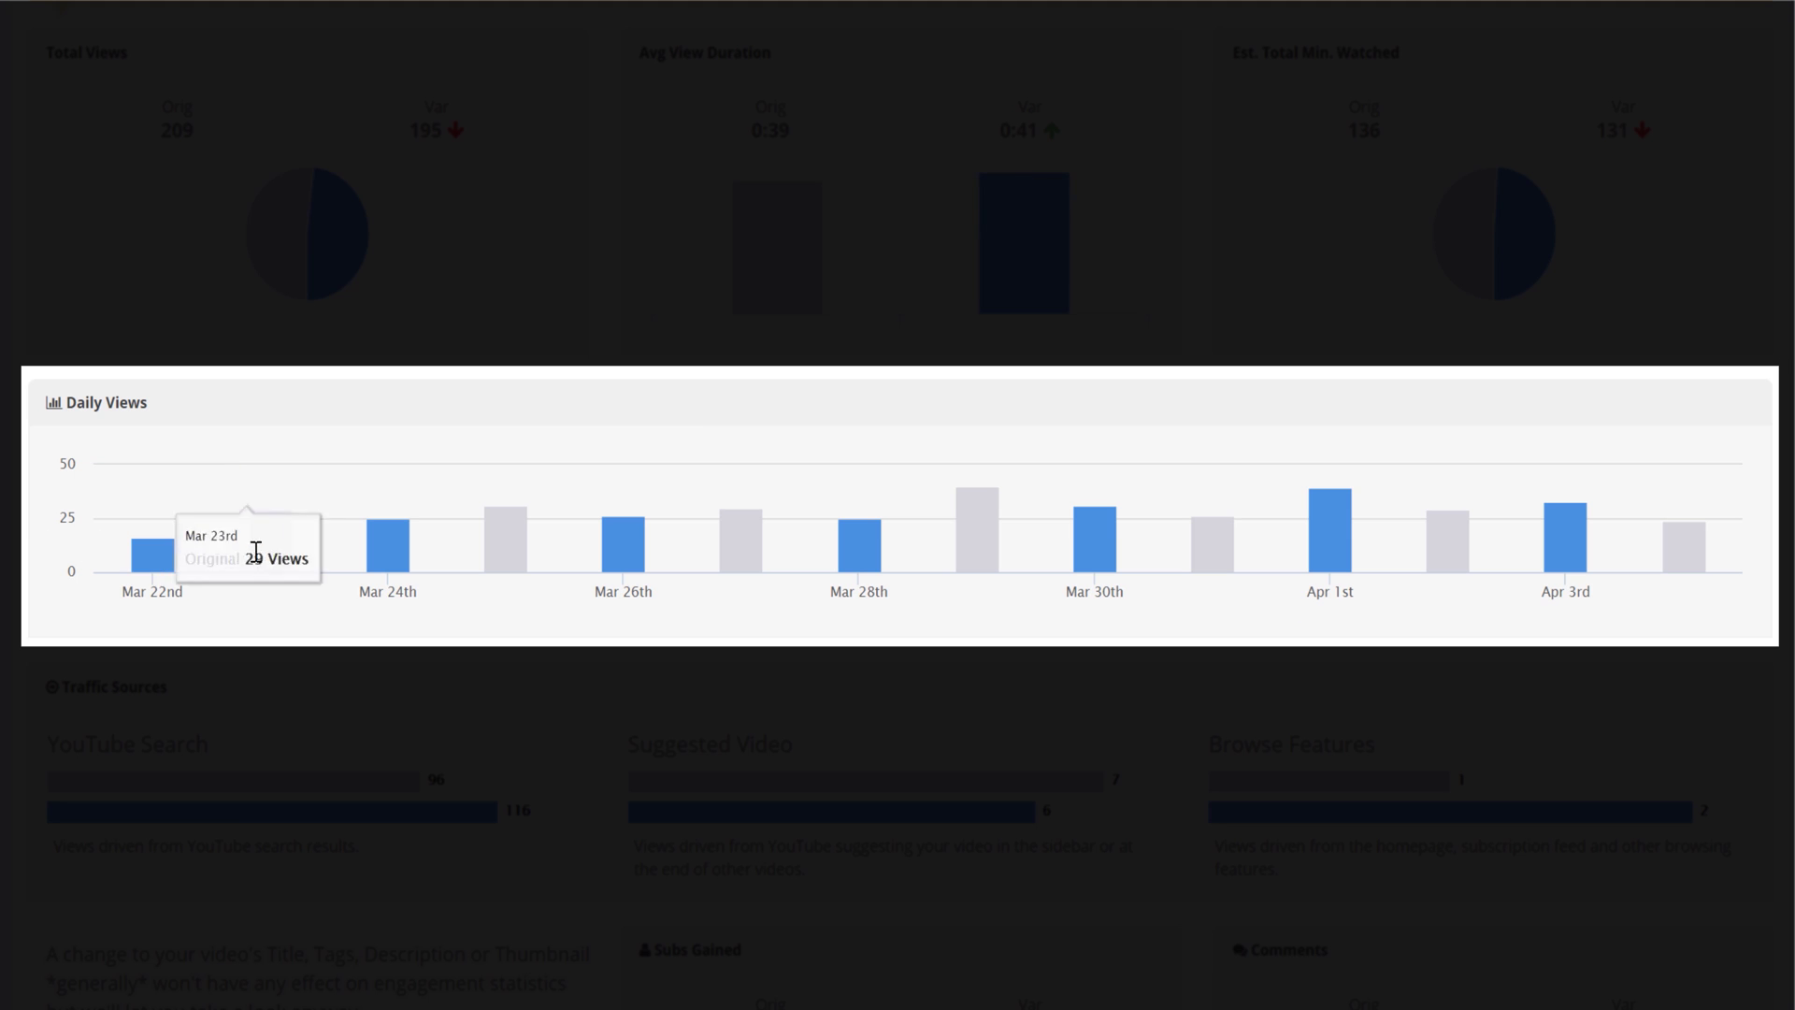
{"action": "mouse_move", "coordinate": [680, 567]}
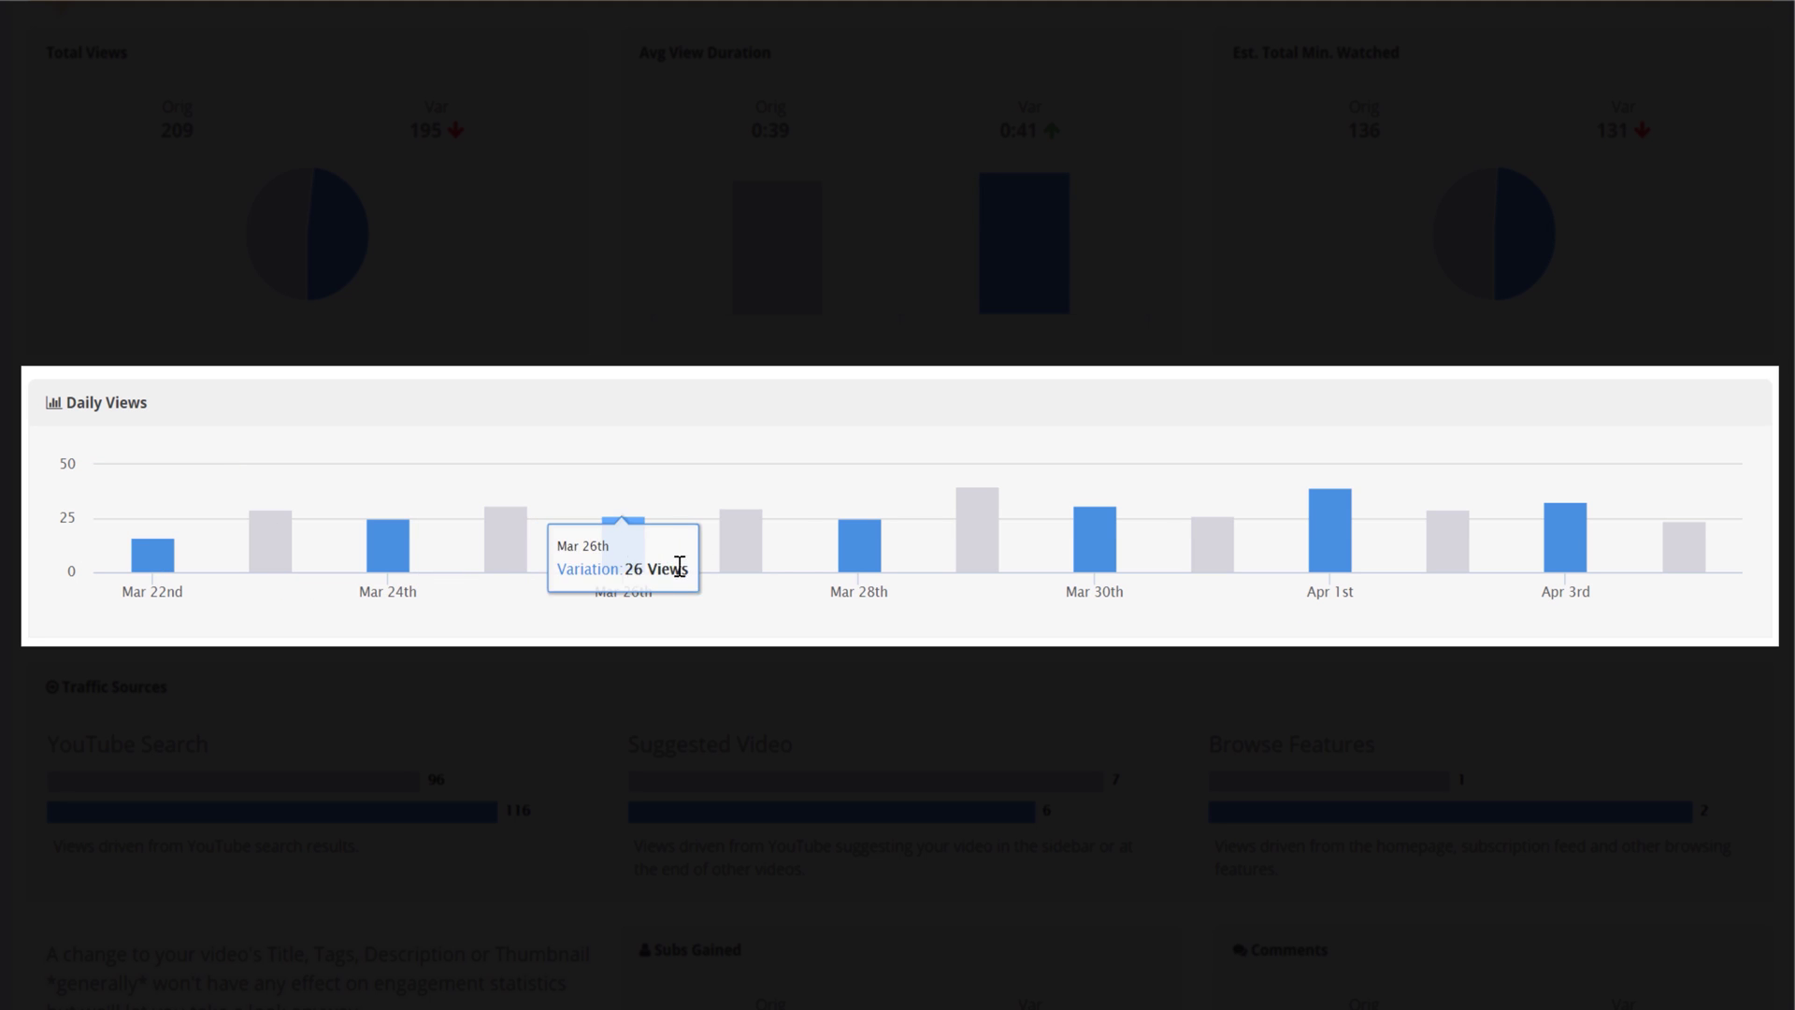
Read the Traffic Sources bars, then scroll to the Subs Gained, Comments, Likes and Dislikes panels.
{"action": "mouse_move", "coordinate": [1064, 554]}
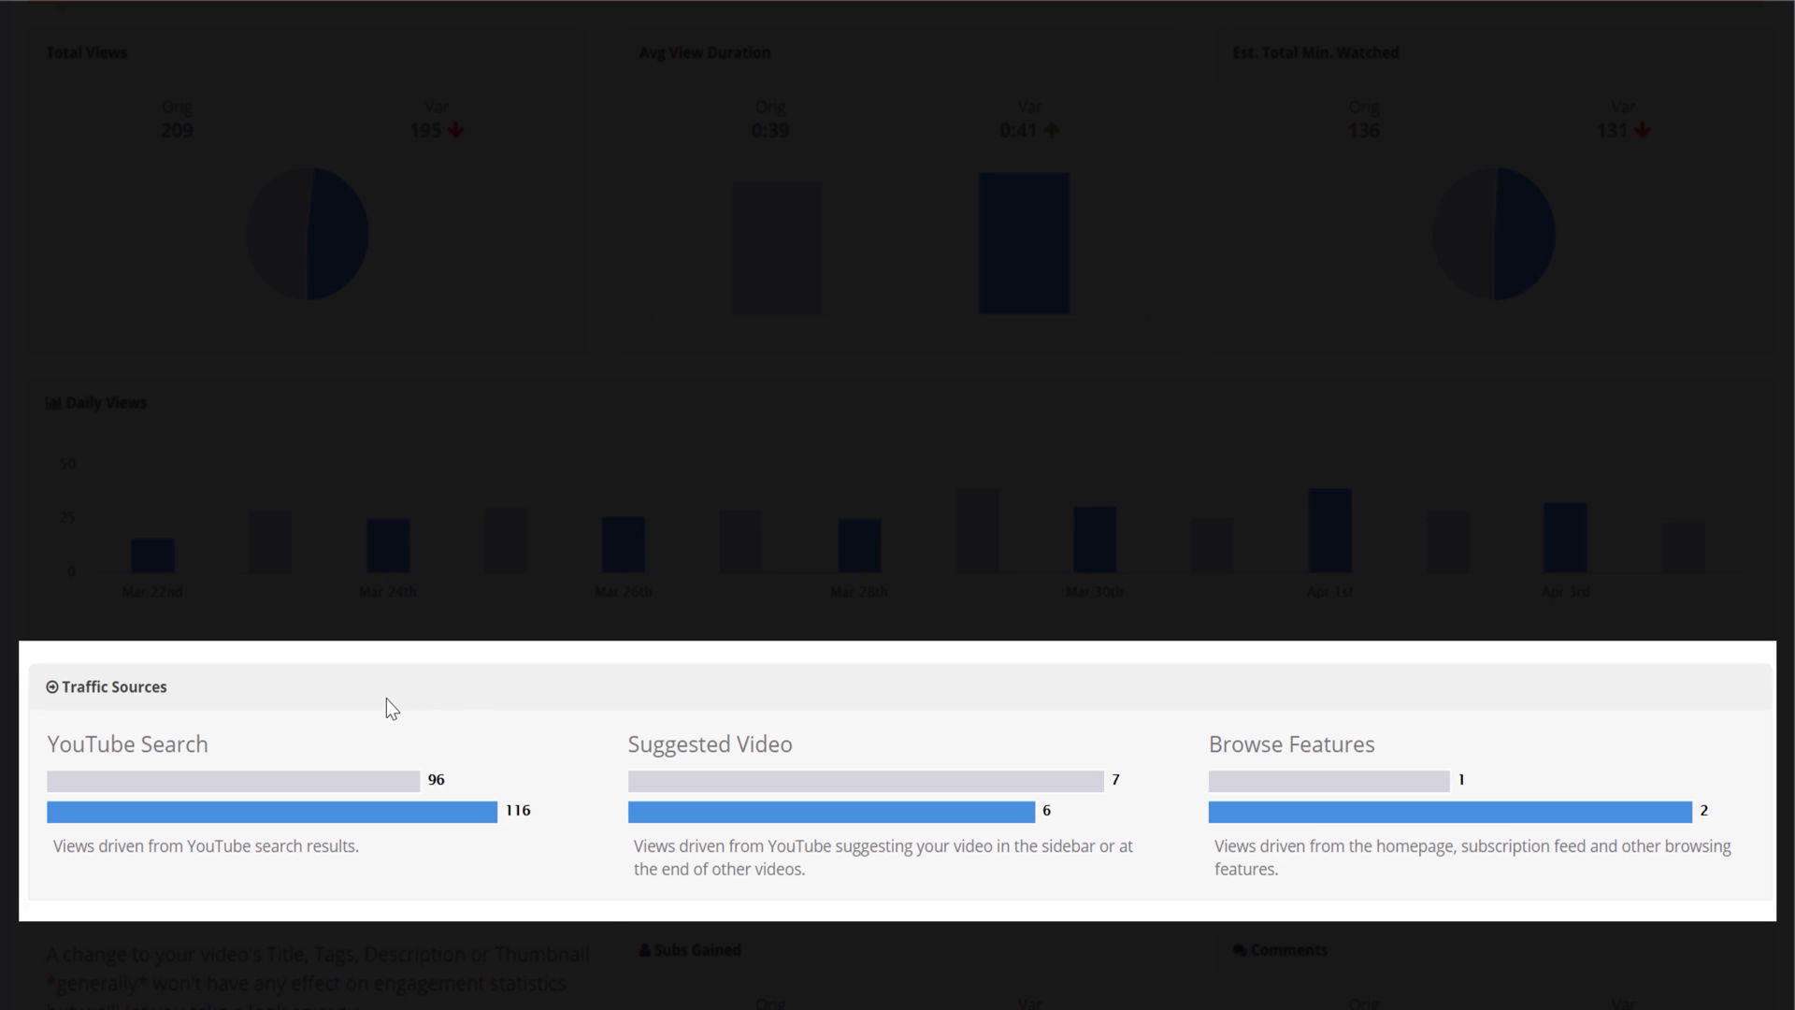
{"action": "mouse_move", "coordinate": [402, 791]}
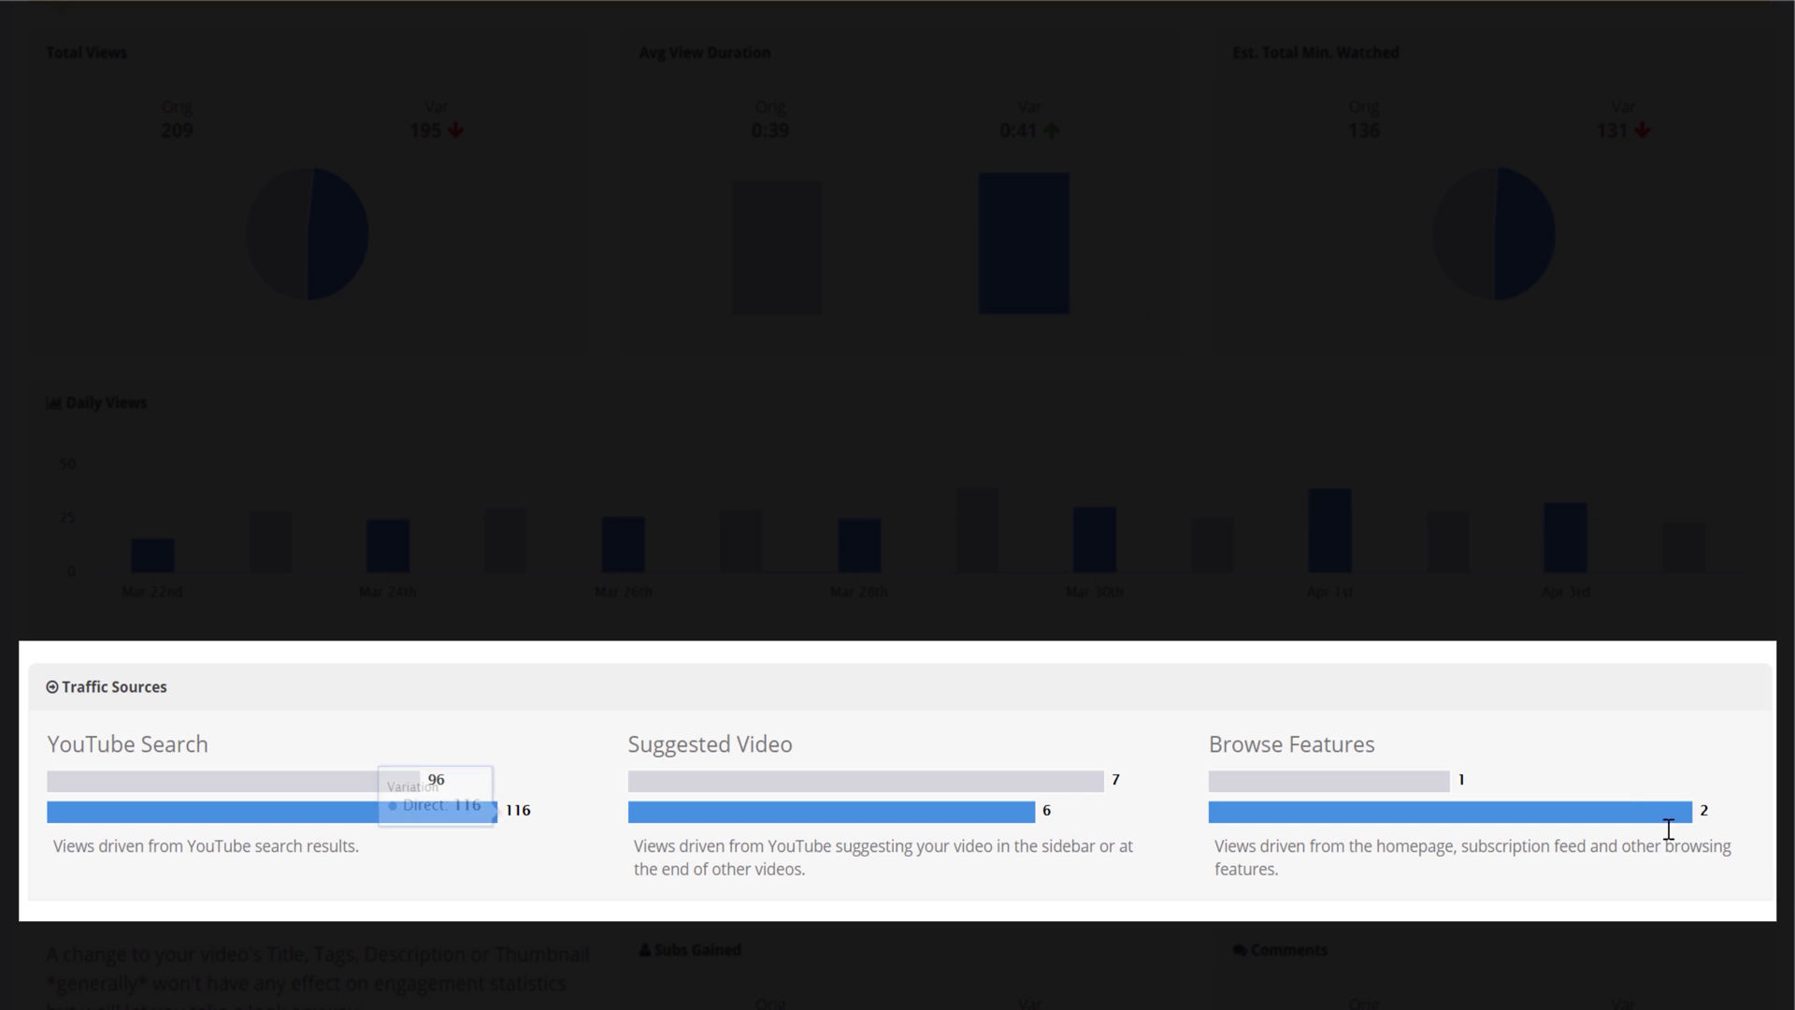
{"action": "mouse_move", "coordinate": [1643, 816]}
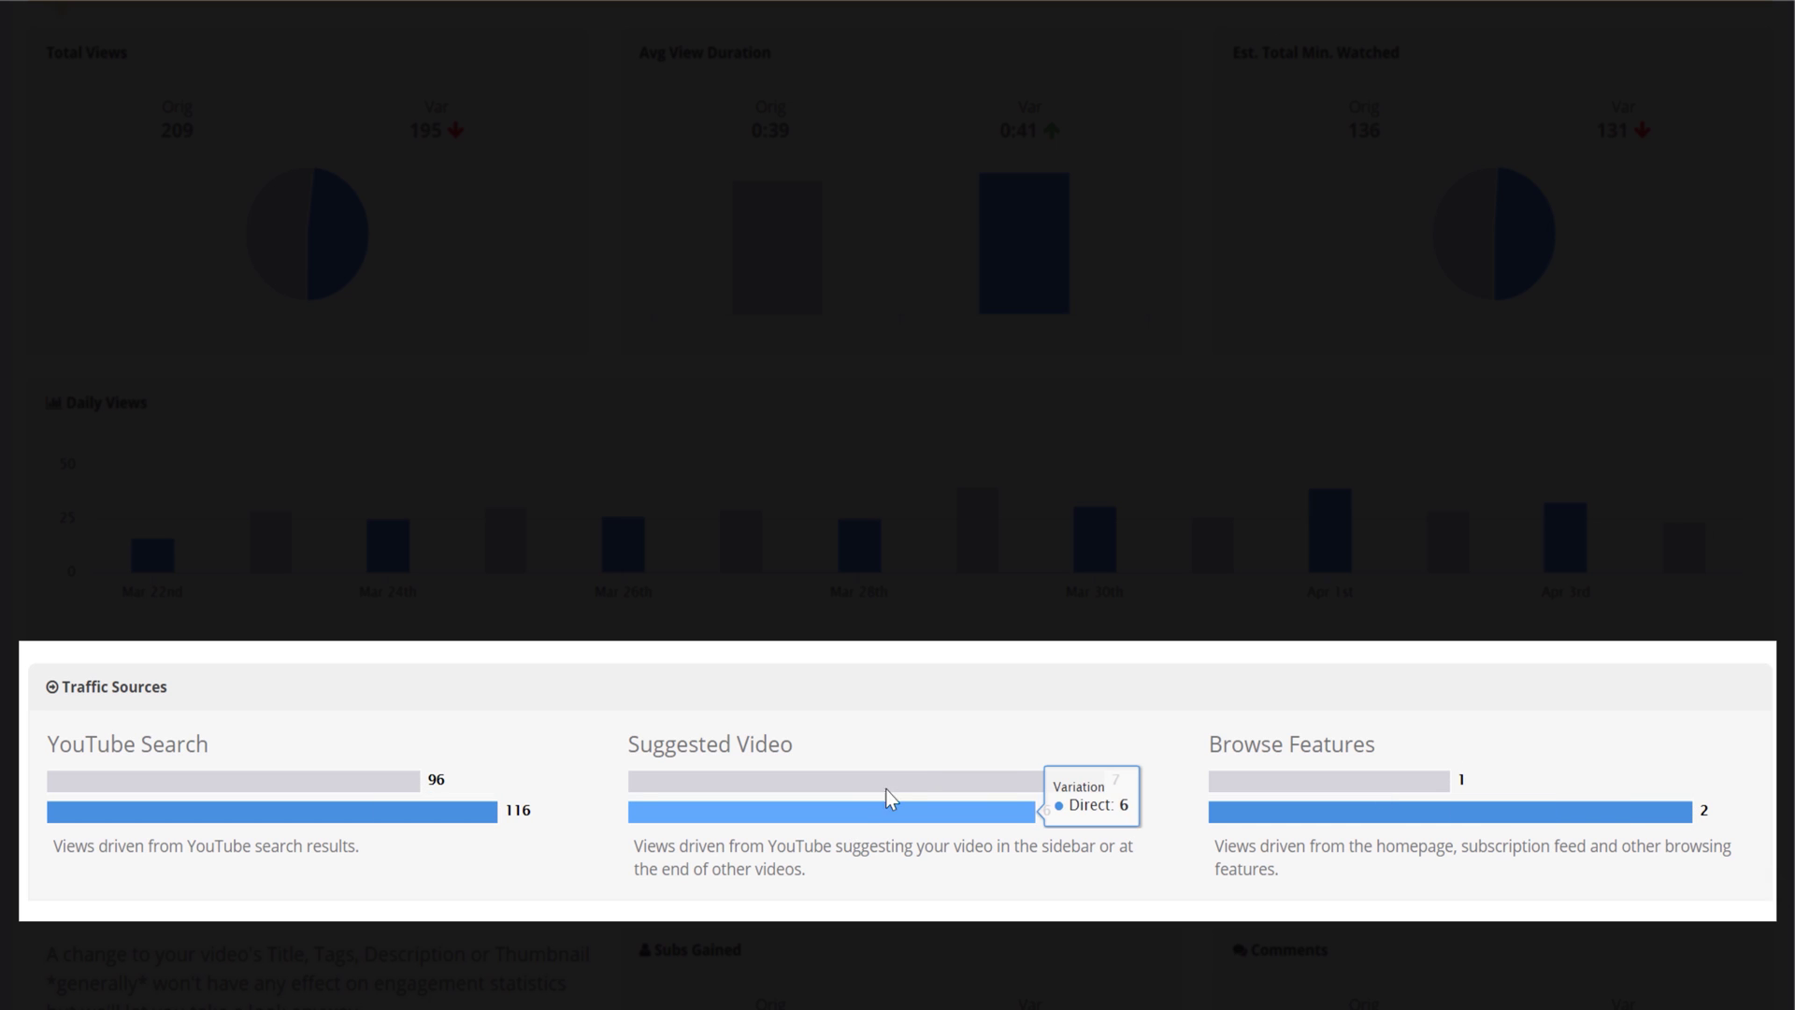
{"action": "mouse_move", "coordinate": [935, 780]}
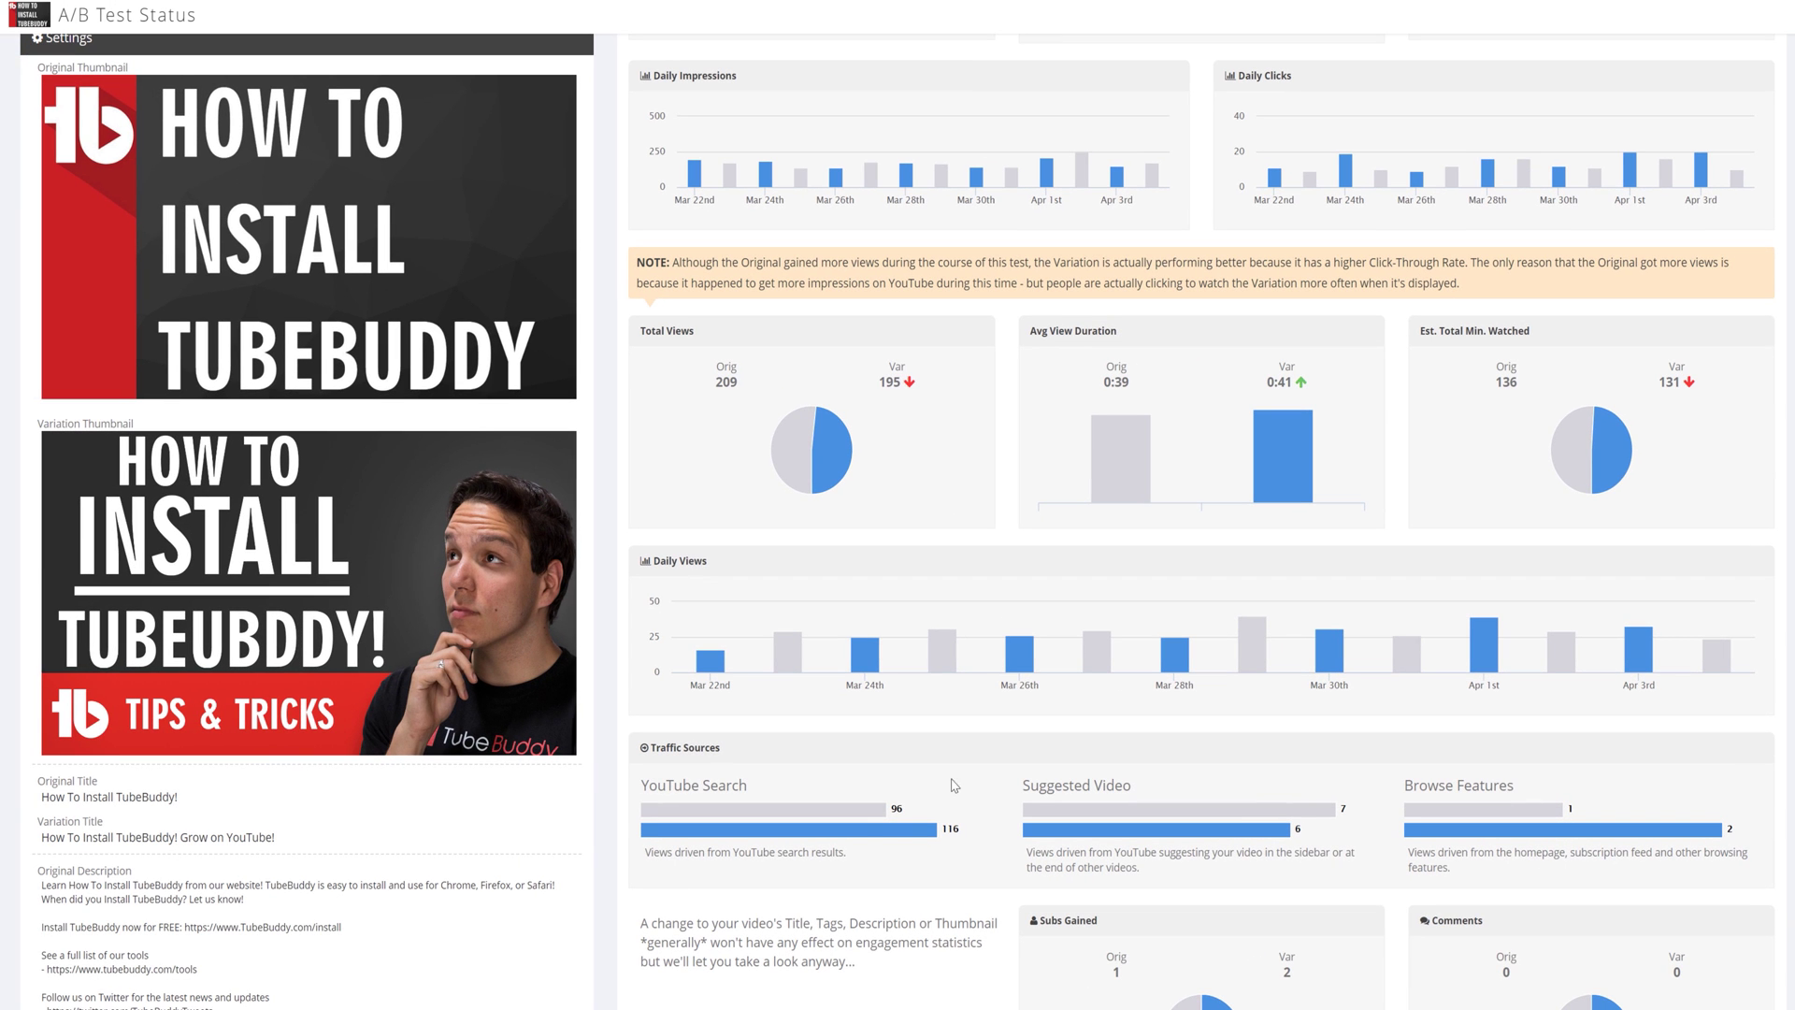
{"action": "mouse_move", "coordinate": [891, 833]}
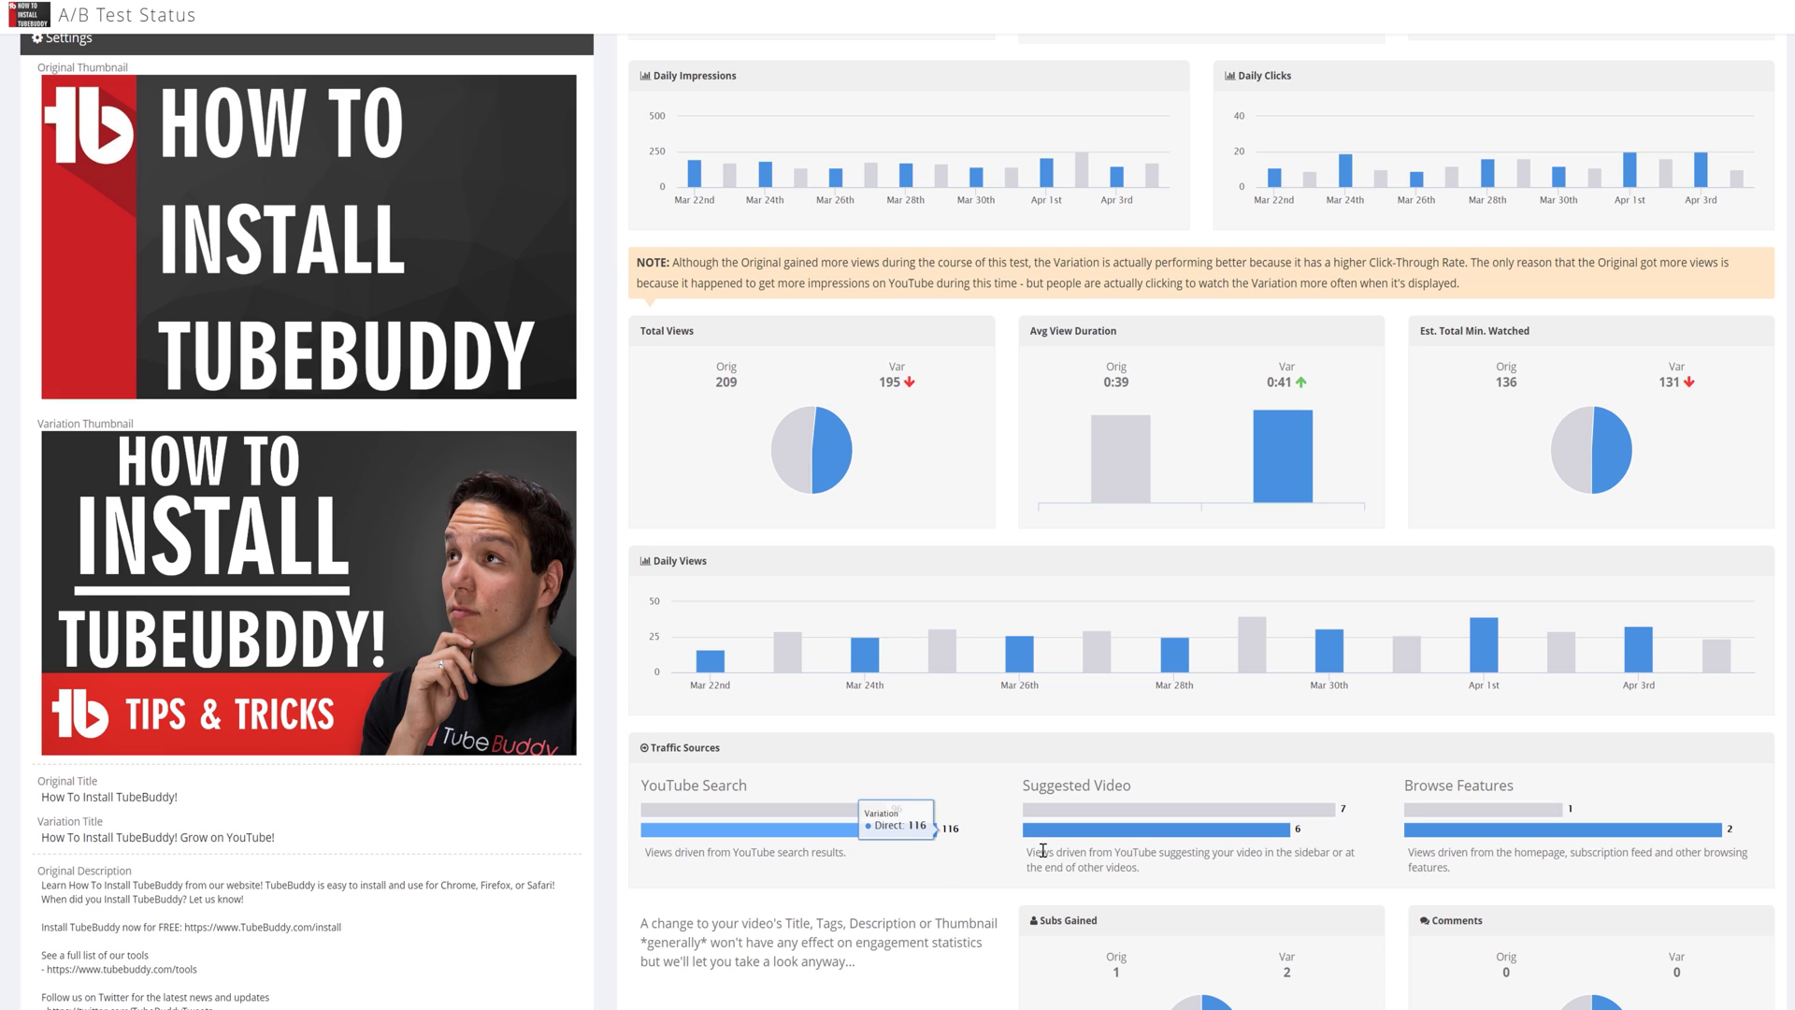
{"action": "mouse_move", "coordinate": [1526, 844]}
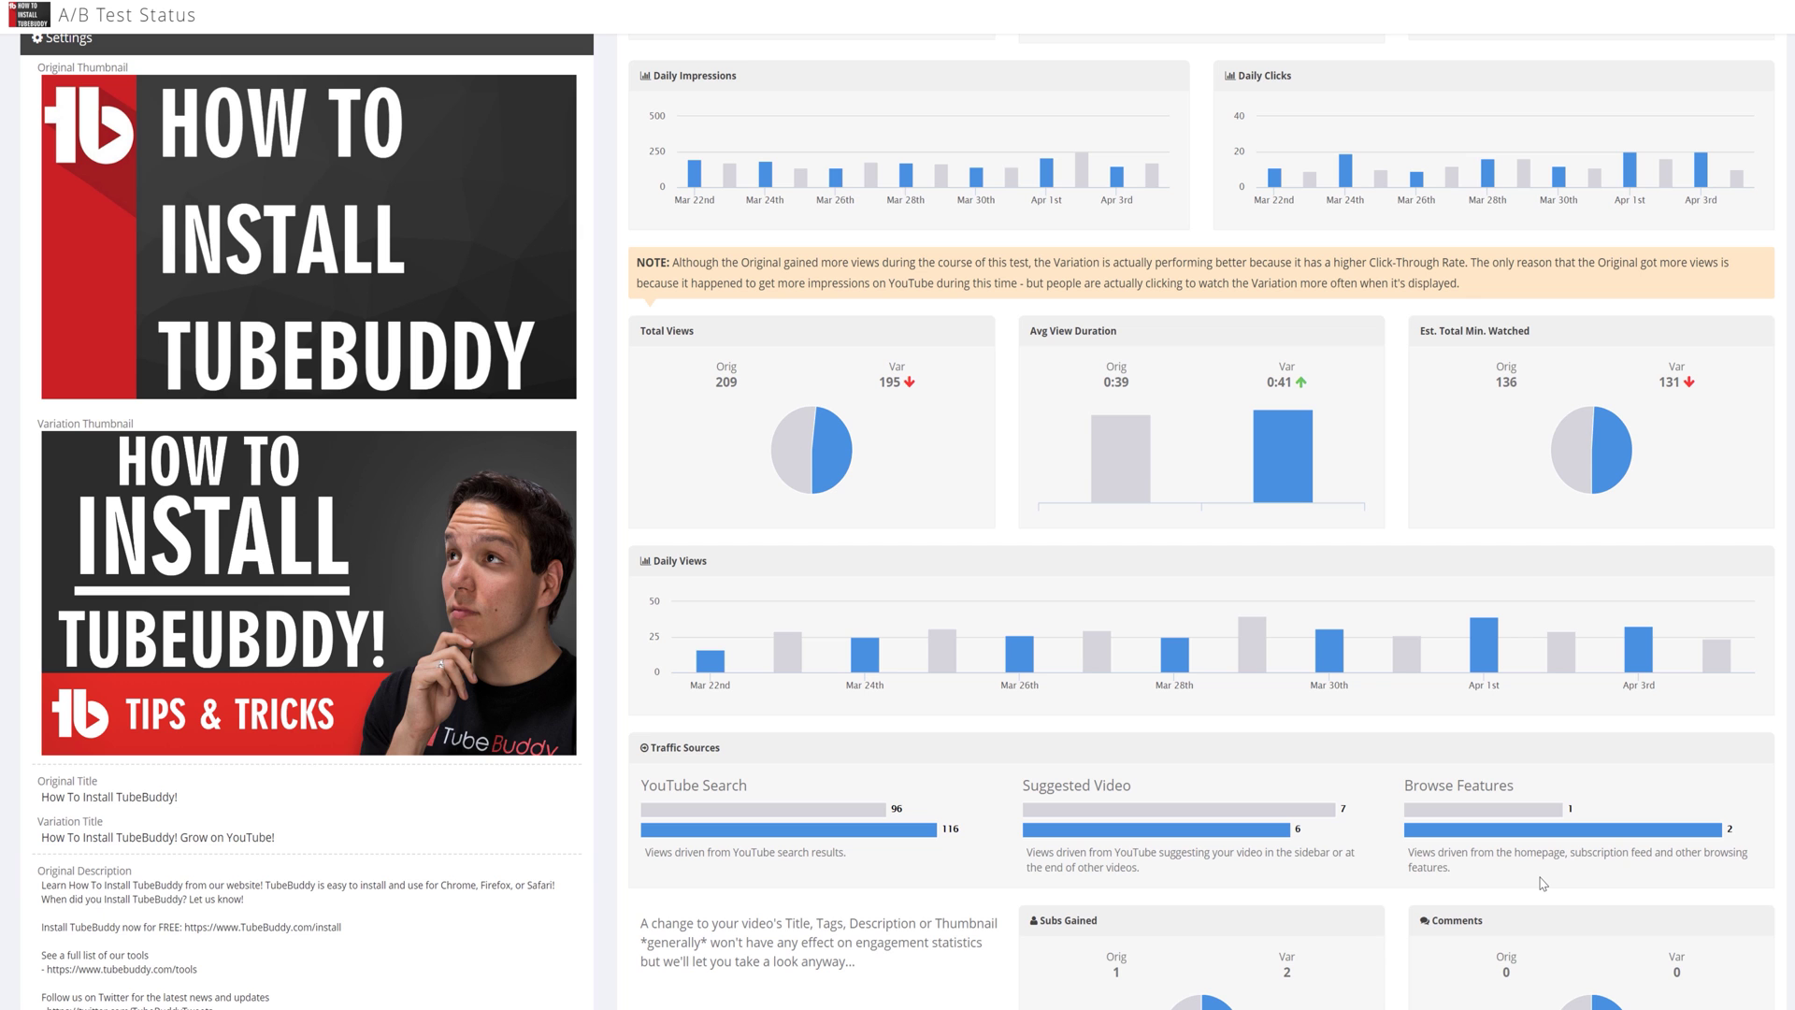
{"action": "scroll", "coordinate": [1543, 884], "scroll_direction": "down", "scroll_amount": 5}
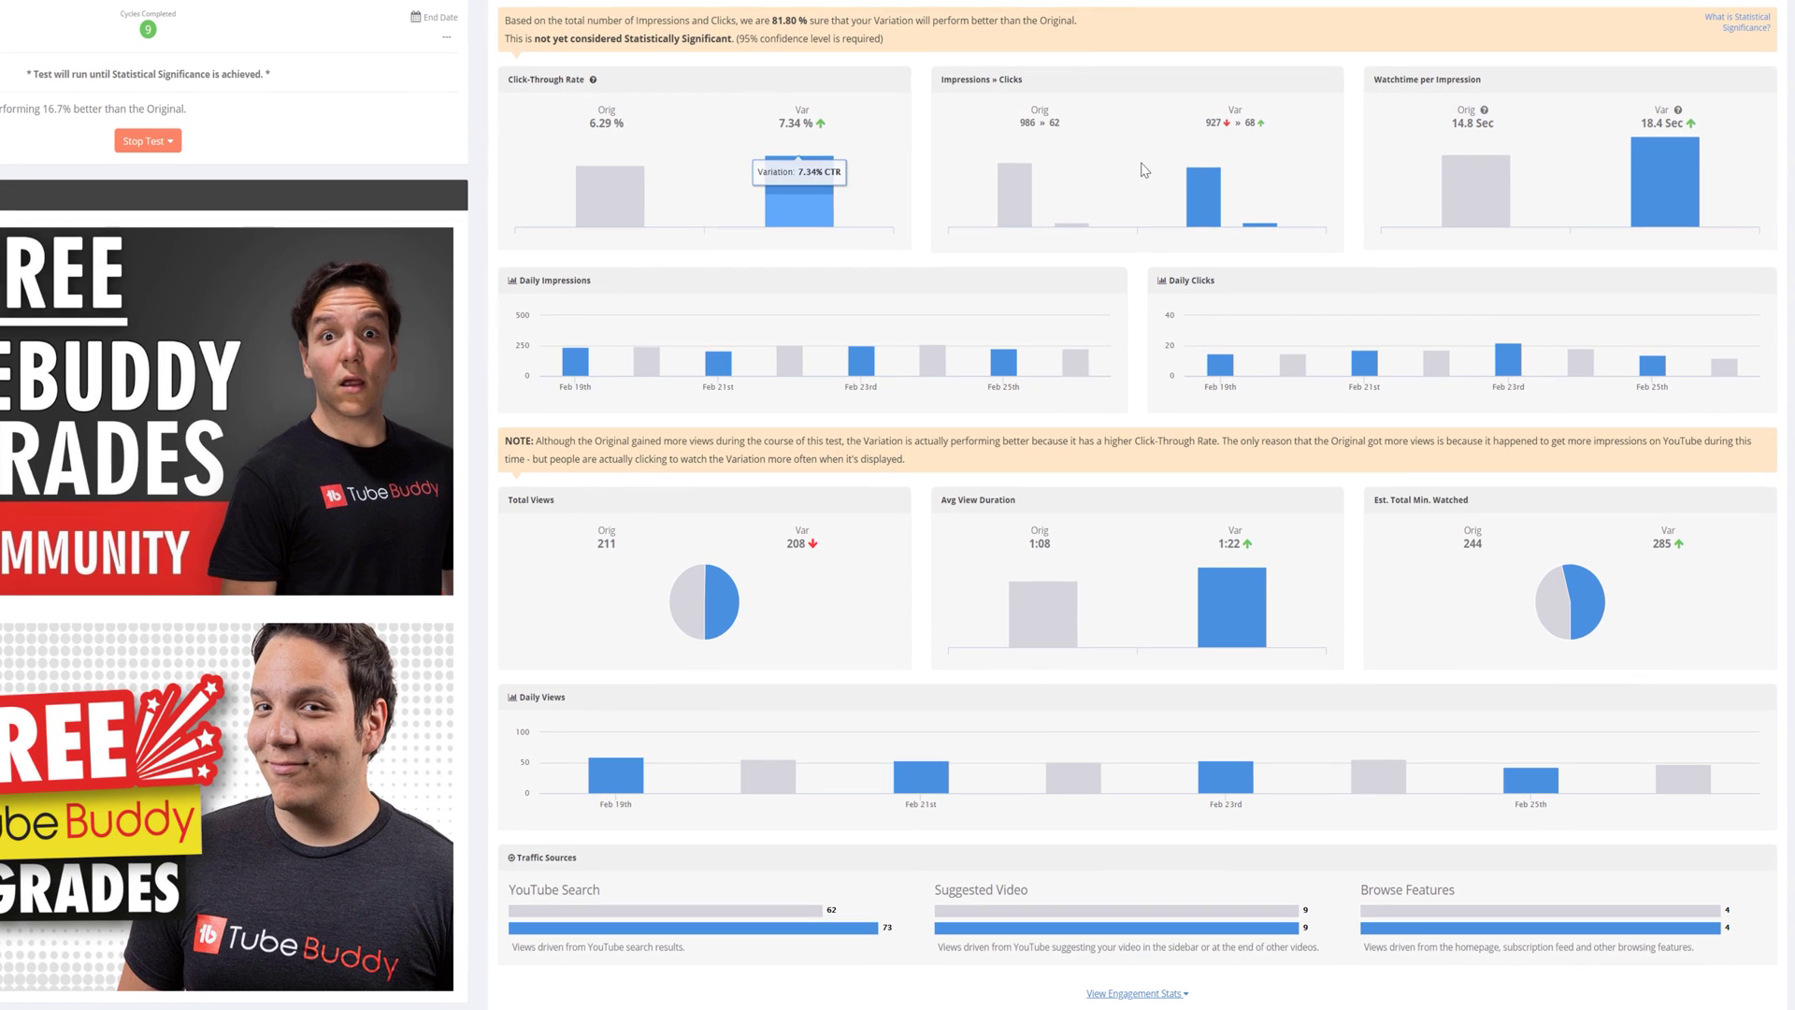
View the running Five Ways to Optimize Your Video Uploads test: Variation at 18.4 seconds per impression versus Original's 14.8.
{"action": "mouse_move", "coordinate": [1642, 219]}
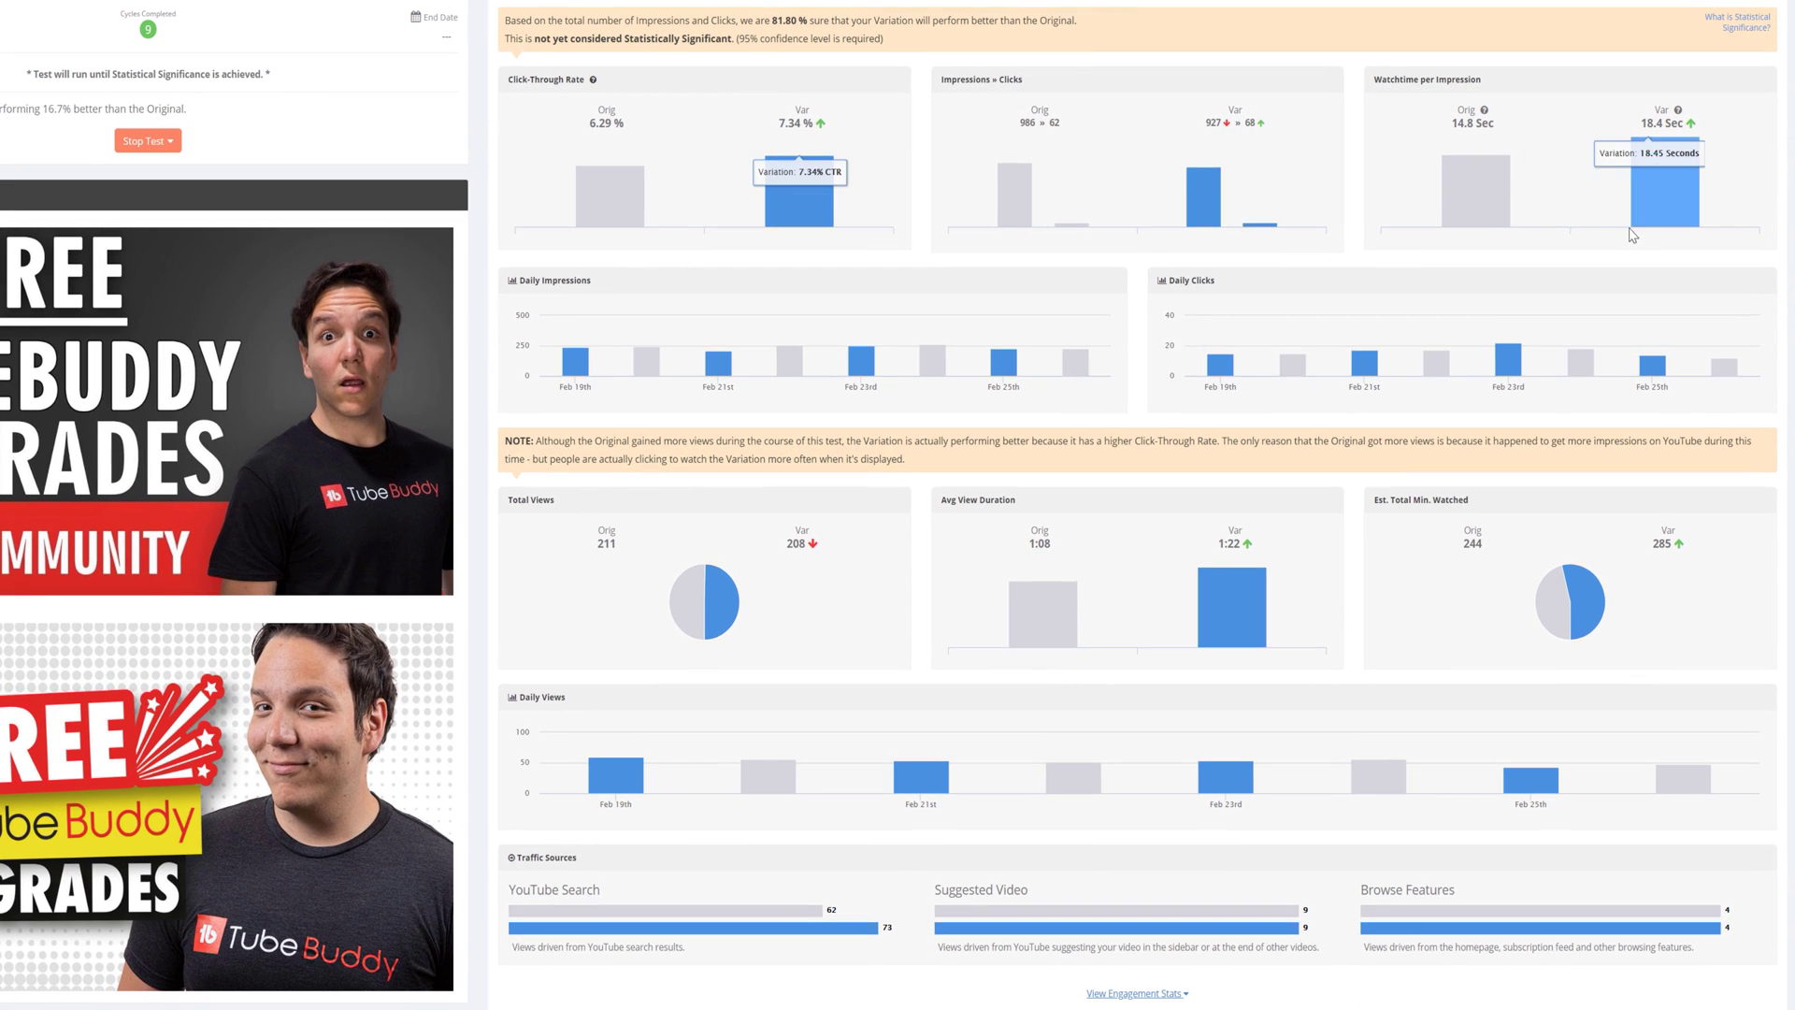